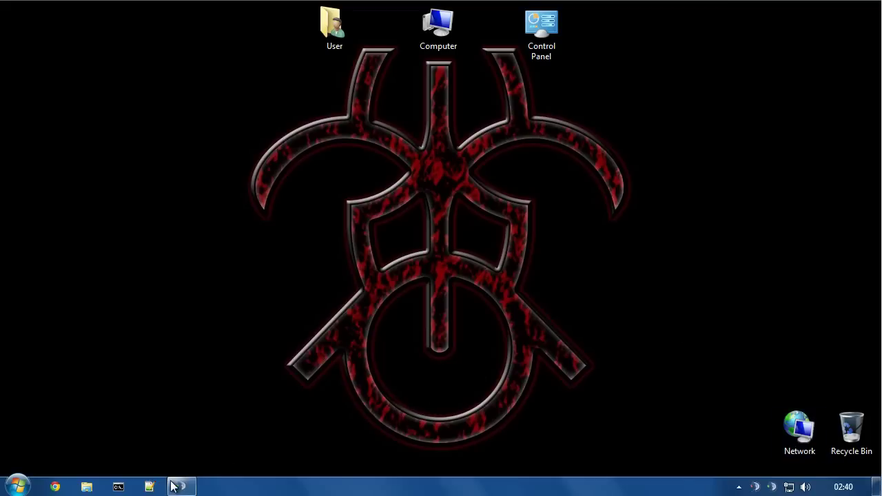
- Restore TeamSpeak 3 and connect with the 'Local Server - Owner' bookmark
{"action": "mouse_move", "coordinate": [175, 486]}
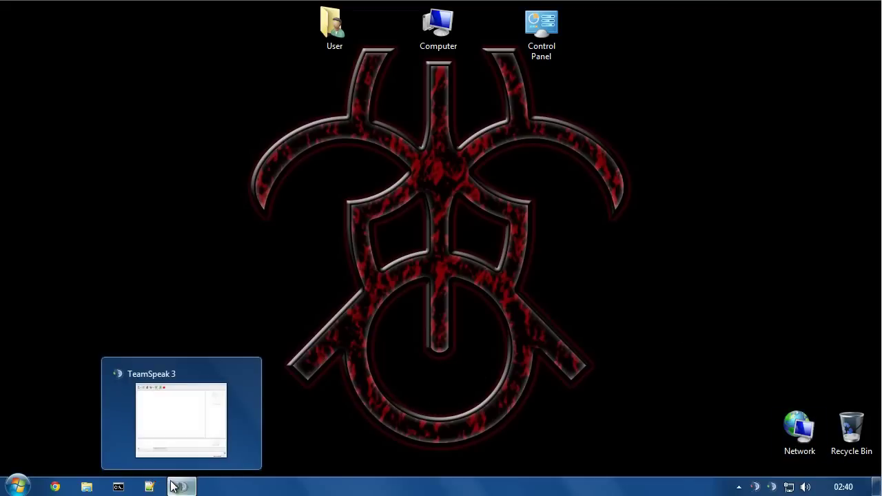
{"action": "left_click", "coordinate": [176, 486]}
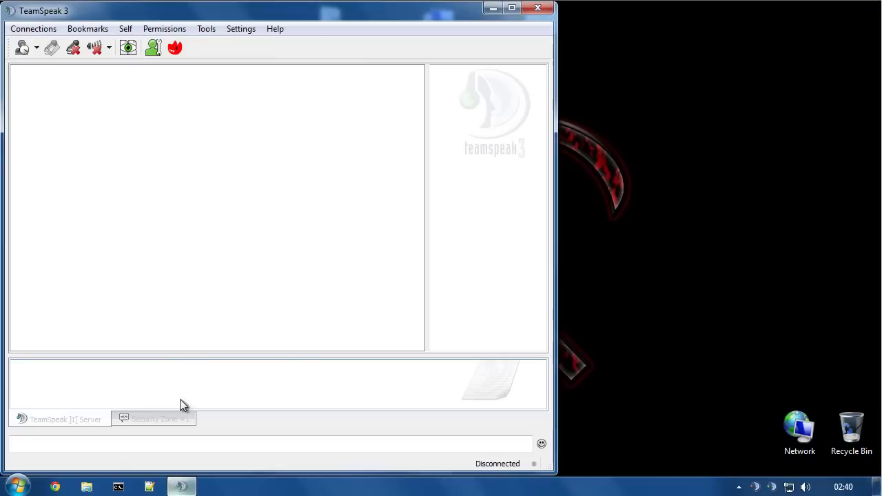
{"action": "left_click", "coordinate": [44, 31]}
{"action": "mouse_move", "coordinate": [100, 29]}
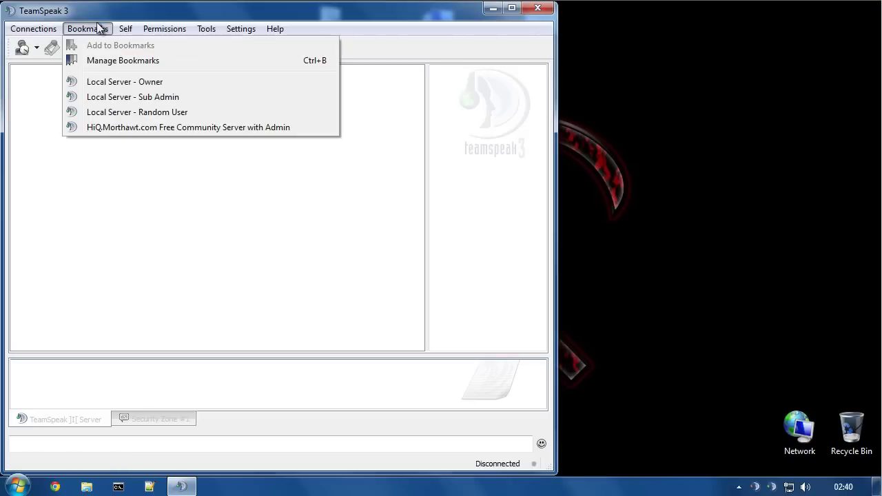
{"action": "left_click", "coordinate": [100, 83]}
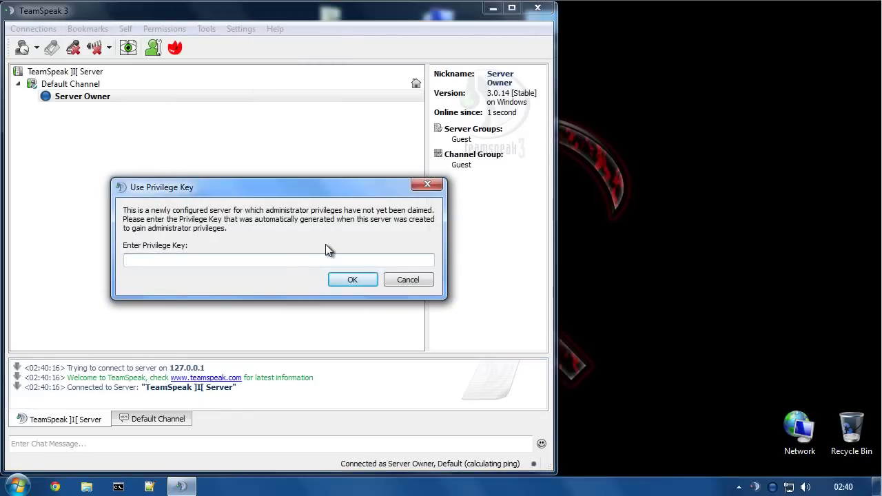
- Paste the privilege key and confirm it to gain Server Admin rights
{"action": "type", "text": "tSV5rh+R9HR3DPbb9zLbWzord2bIxInXc4e64jQJ"}
{"action": "key", "text": "Return"}
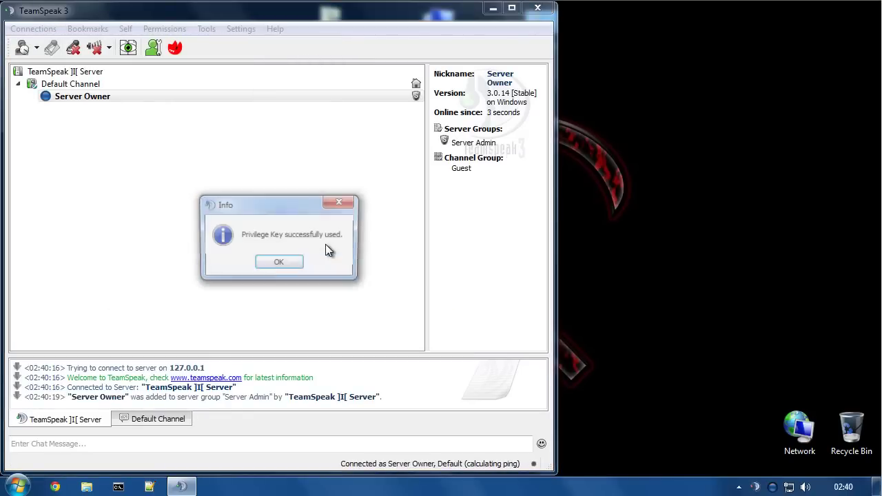
{"action": "left_click", "coordinate": [276, 265]}
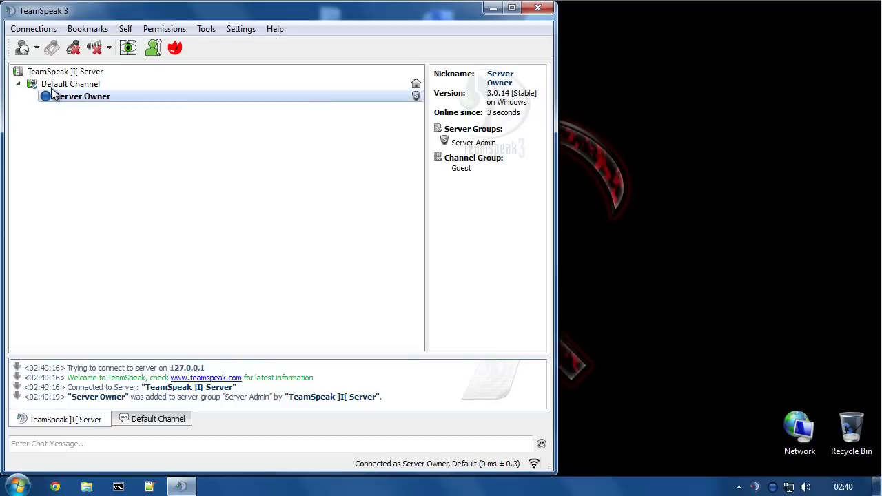
{"action": "left_click", "coordinate": [241, 30]}
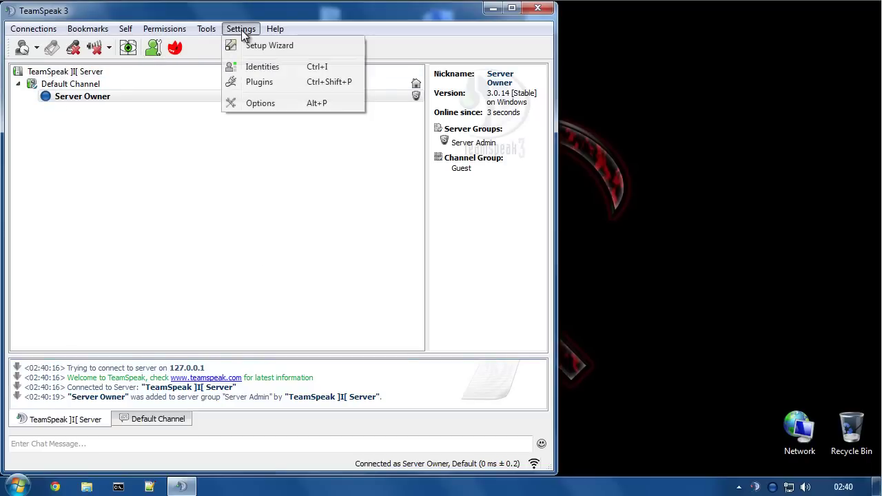
- Add a permanent channel named 'Security Zone #1' to the server, leaving Options unchanged
{"action": "left_click", "coordinate": [258, 103]}
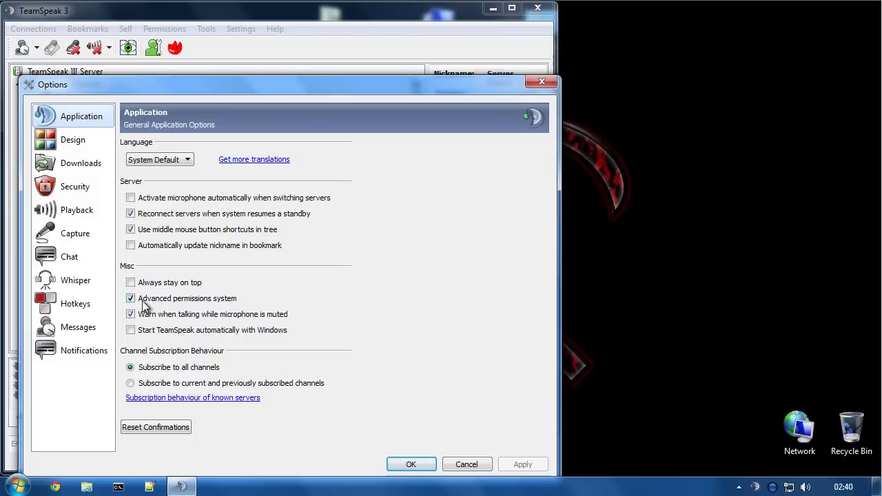
{"action": "left_click", "coordinate": [470, 465]}
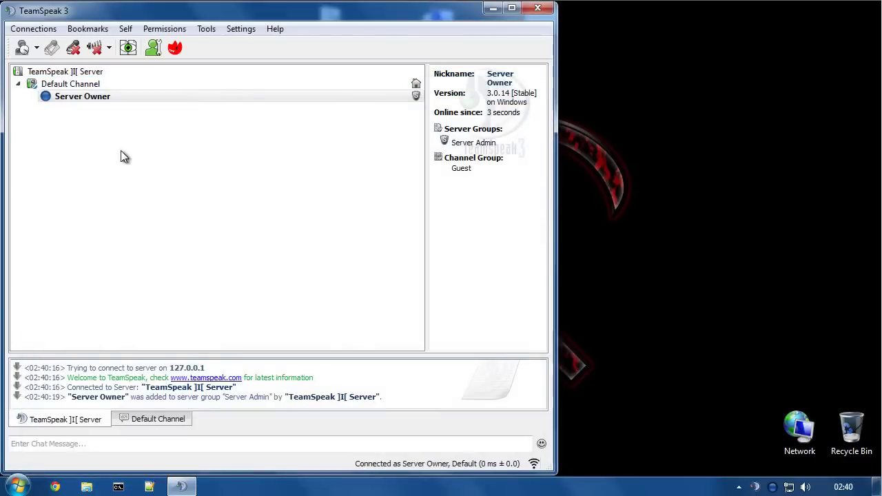
{"action": "right_click", "coordinate": [73, 72]}
{"action": "left_click", "coordinate": [118, 83]}
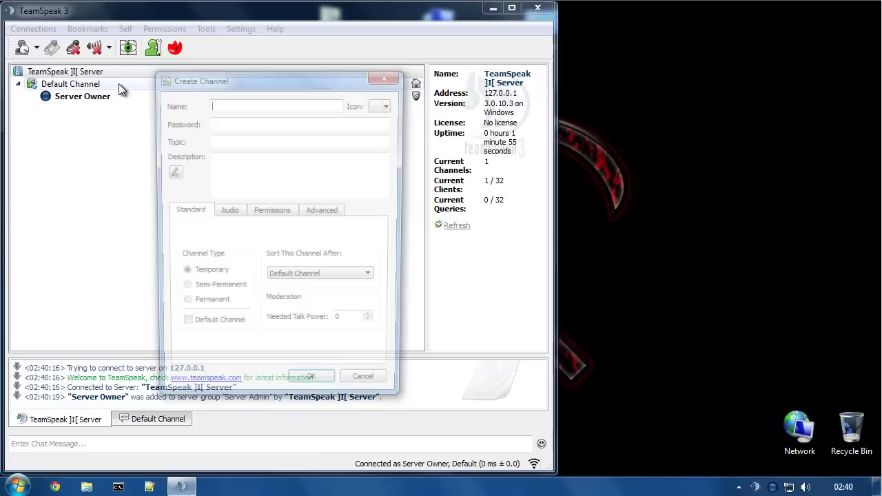
{"action": "type", "text": "Security"}
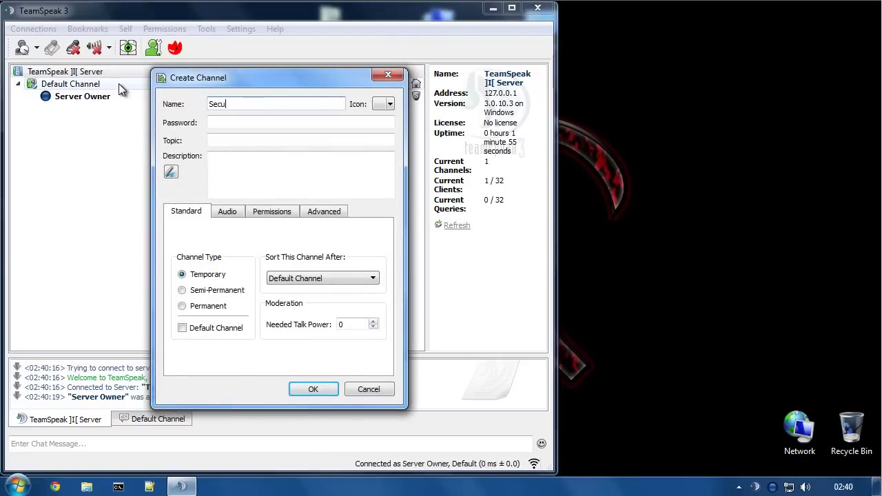
{"action": "key", "text": "BackSpace"}
{"action": "key", "text": "BackSpace"}
{"action": "key", "text": "BackSpace"}
{"action": "key", "text": "BackSpace"}
{"action": "key", "text": "BackSpace"}
{"action": "key", "text": "BackSpace"}
{"action": "key", "text": "BackSpace"}
{"action": "key", "text": "BackSpace"}
{"action": "type", "text": "Security Zone #"}
{"action": "left_click", "coordinate": [215, 308]}
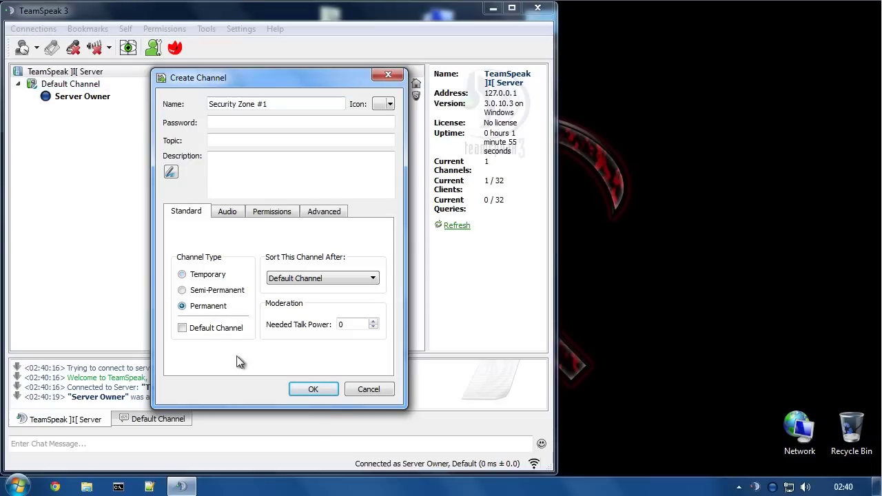
{"action": "left_click", "coordinate": [314, 391]}
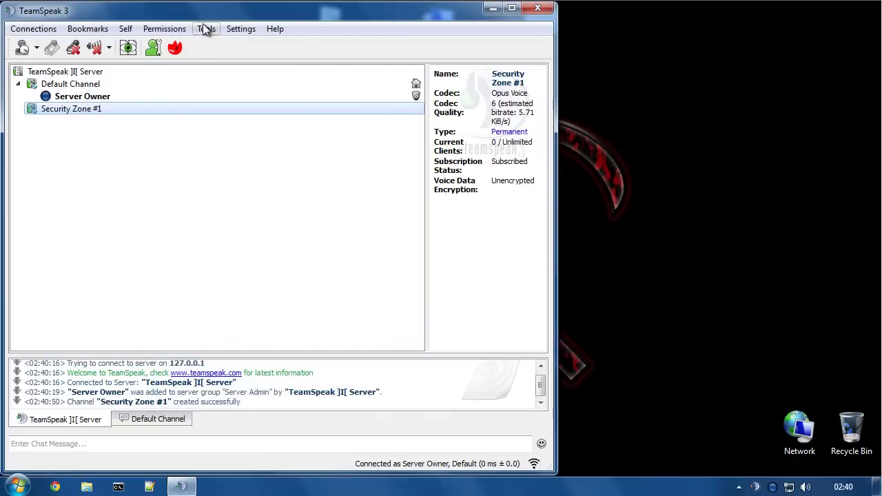
- In Channel Groups permissions, grant Voice Join Permanent, Semi-Permanent and Temporary Channels
{"action": "left_click", "coordinate": [175, 29]}
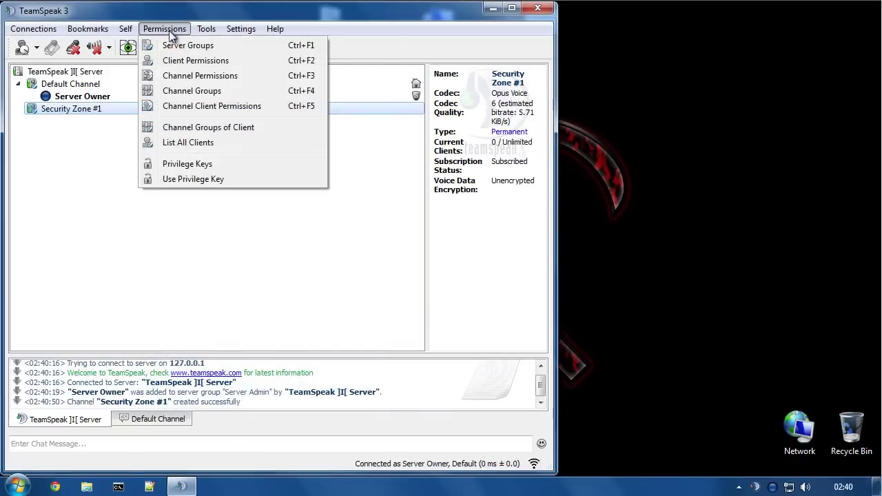
{"action": "left_click", "coordinate": [192, 90]}
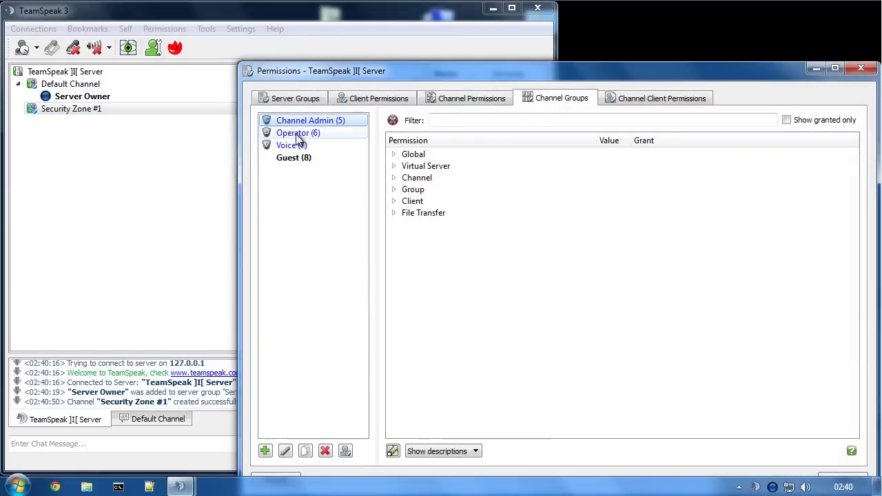
{"action": "left_click", "coordinate": [285, 159]}
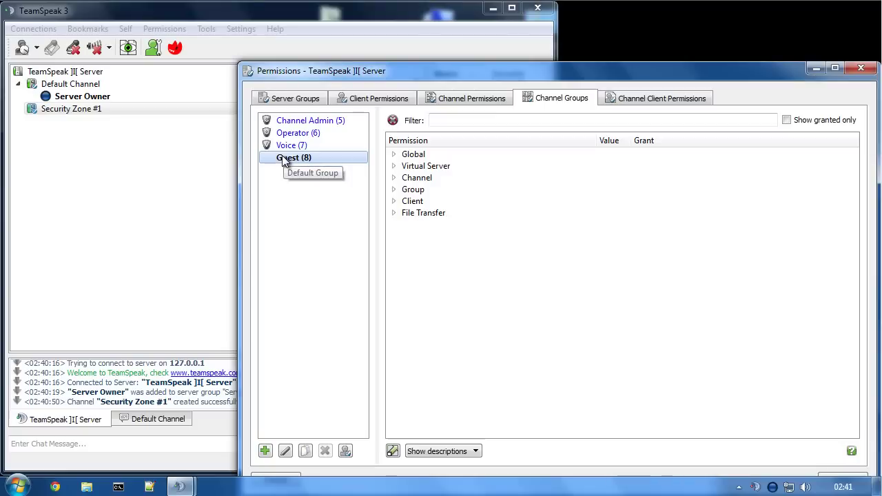
{"action": "left_click", "coordinate": [284, 146]}
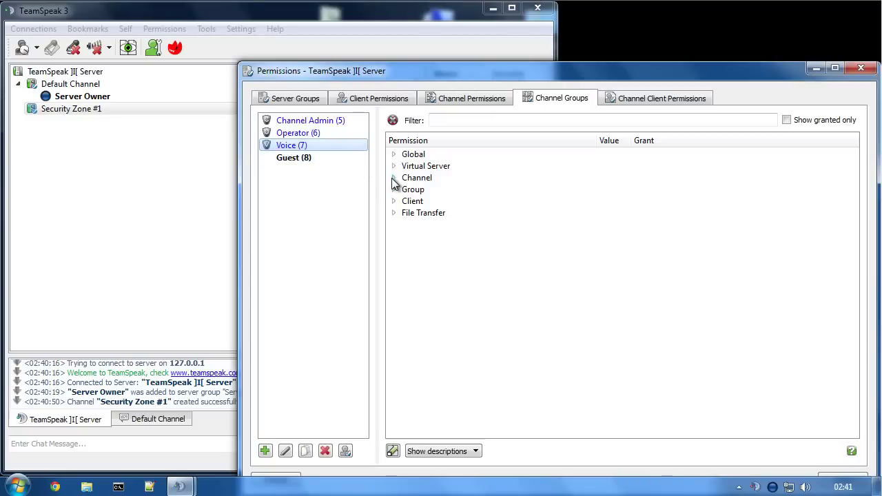
{"action": "left_click", "coordinate": [394, 178]}
{"action": "left_click", "coordinate": [406, 236]}
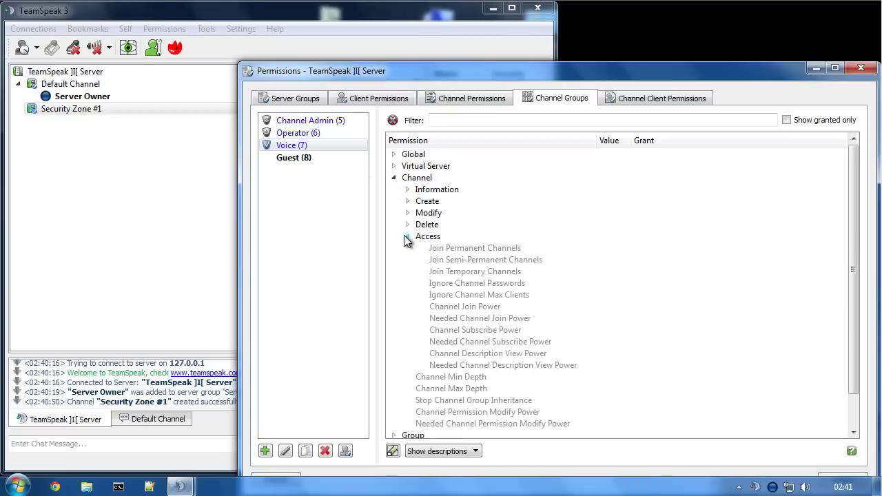
{"action": "double_click", "coordinate": [461, 250]}
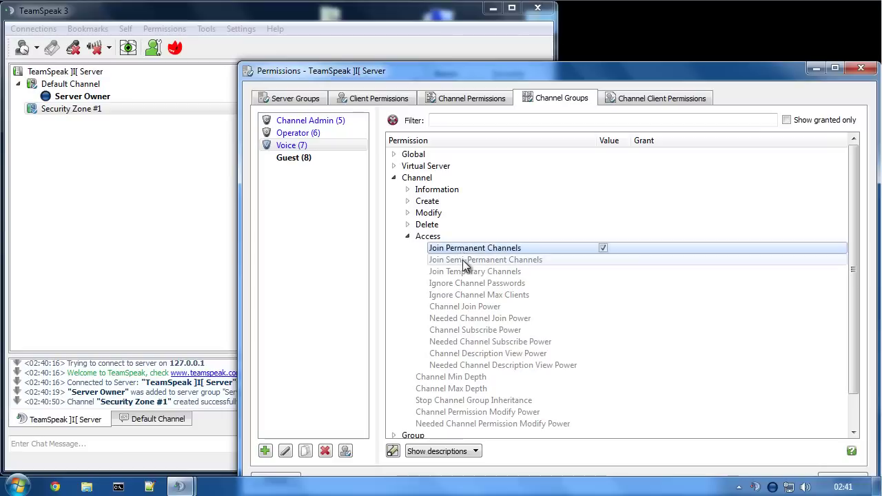
{"action": "double_click", "coordinate": [463, 260]}
{"action": "double_click", "coordinate": [461, 273]}
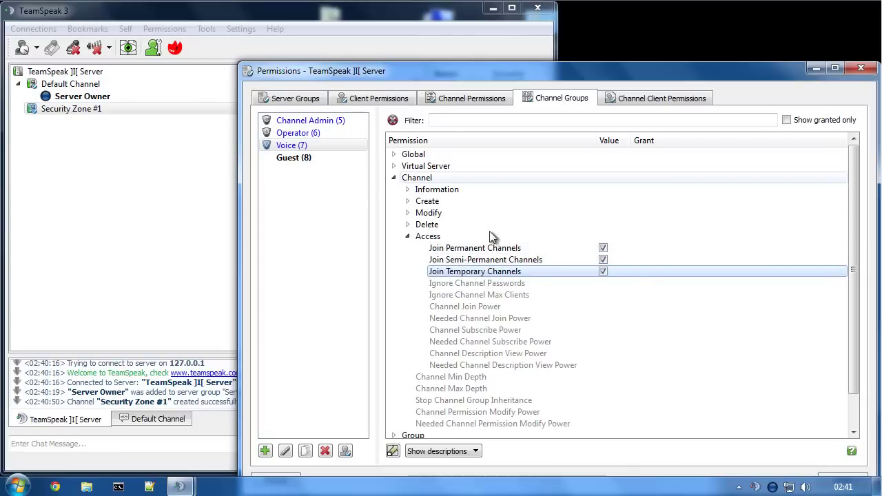
- Grant Operator Join Permanent, Semi-Permanent and Temporary Channels
{"action": "left_click", "coordinate": [311, 133]}
{"action": "double_click", "coordinate": [472, 249]}
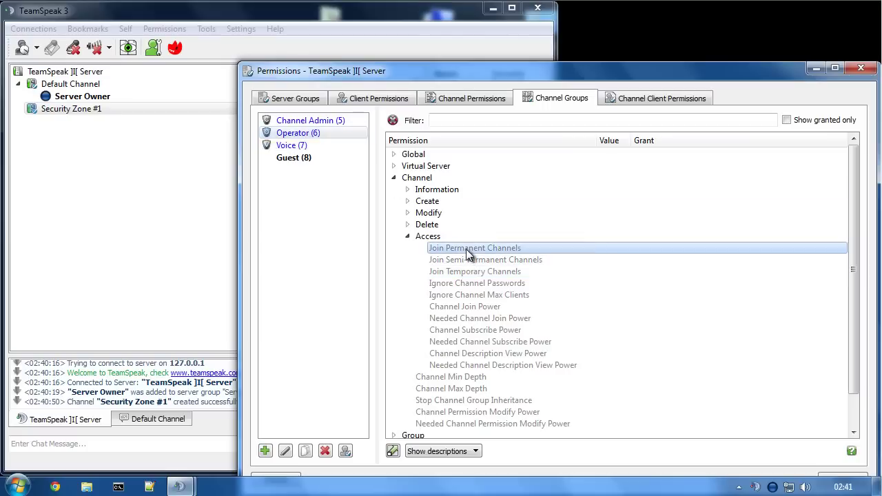
{"action": "double_click", "coordinate": [471, 260]}
{"action": "left_click", "coordinate": [472, 273]}
{"action": "double_click", "coordinate": [472, 272]}
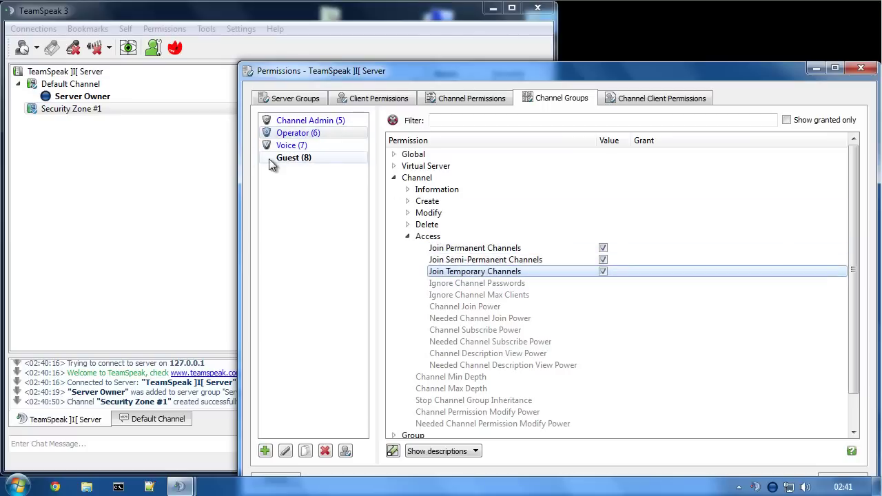
- Grant Channel Admin the same three join permissions and recheck Operator and Voice
{"action": "left_click", "coordinate": [301, 122]}
{"action": "double_click", "coordinate": [471, 248]}
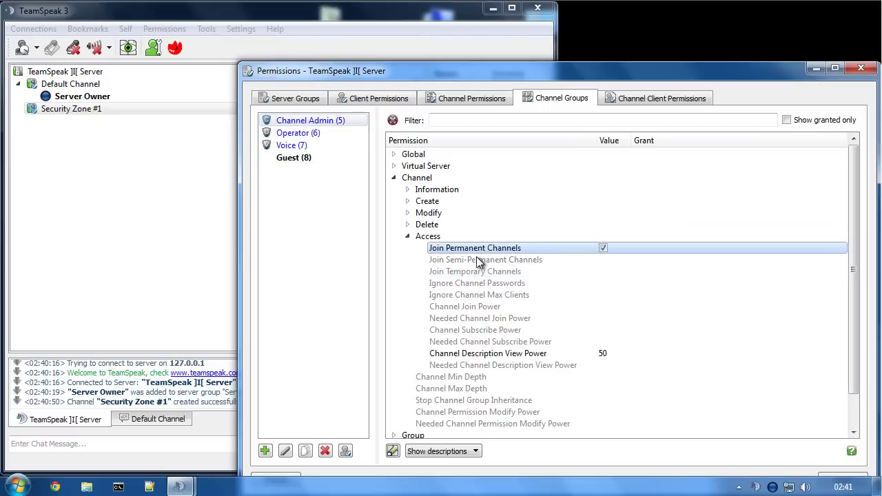
{"action": "double_click", "coordinate": [472, 260]}
{"action": "double_click", "coordinate": [472, 272]}
{"action": "left_click", "coordinate": [304, 133]}
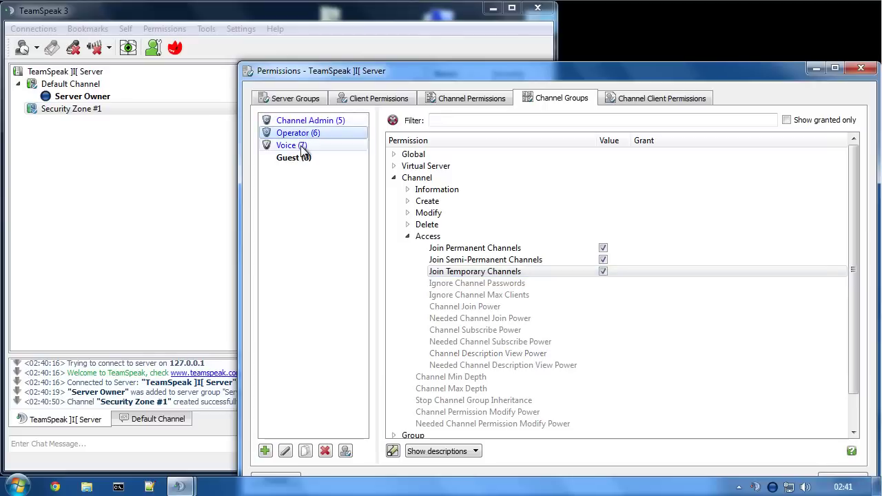
{"action": "left_click", "coordinate": [303, 145]}
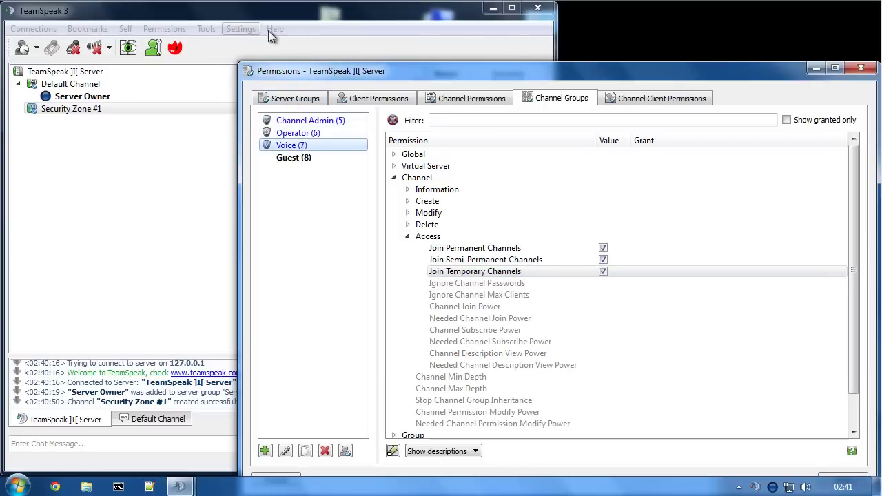
{"action": "left_click", "coordinate": [248, 41]}
- Connect as Random User in a new tab, test-join Security Zone #1, then return to the owner
{"action": "left_click", "coordinate": [87, 28]}
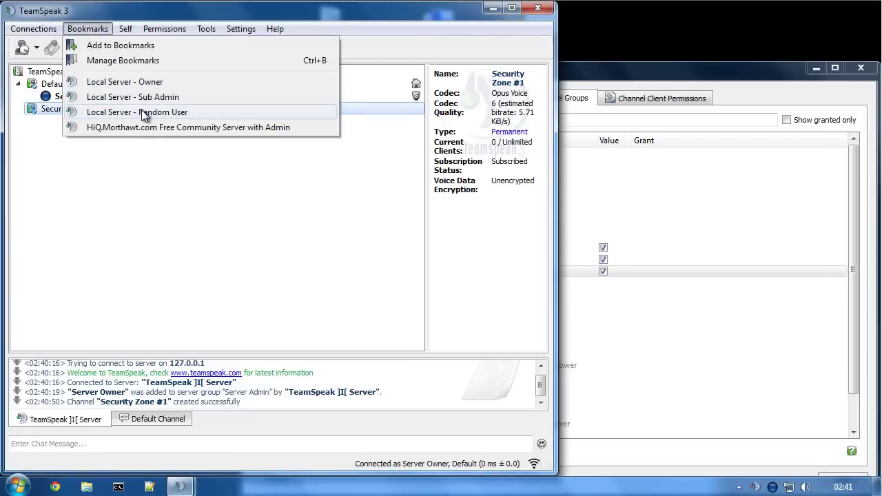
{"action": "left_click", "coordinate": [141, 112]}
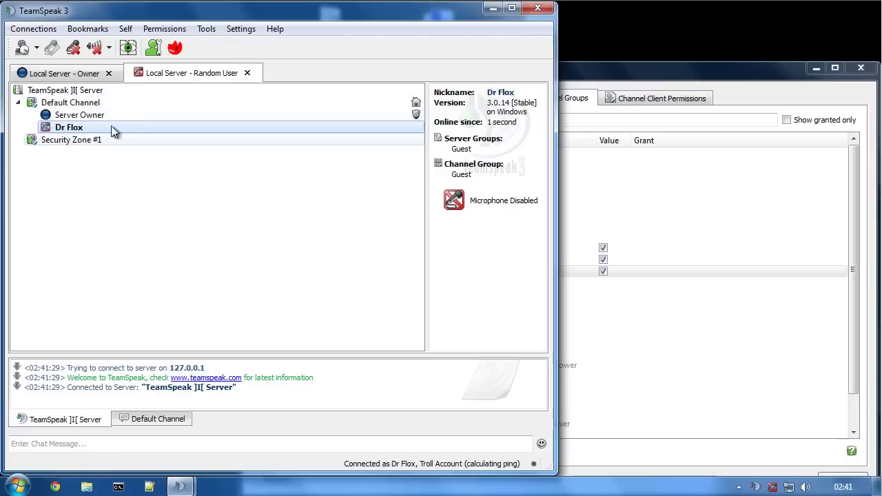
{"action": "double_click", "coordinate": [64, 141]}
{"action": "left_click_drag", "start_coordinate": [67, 146], "coordinate": [58, 117]}
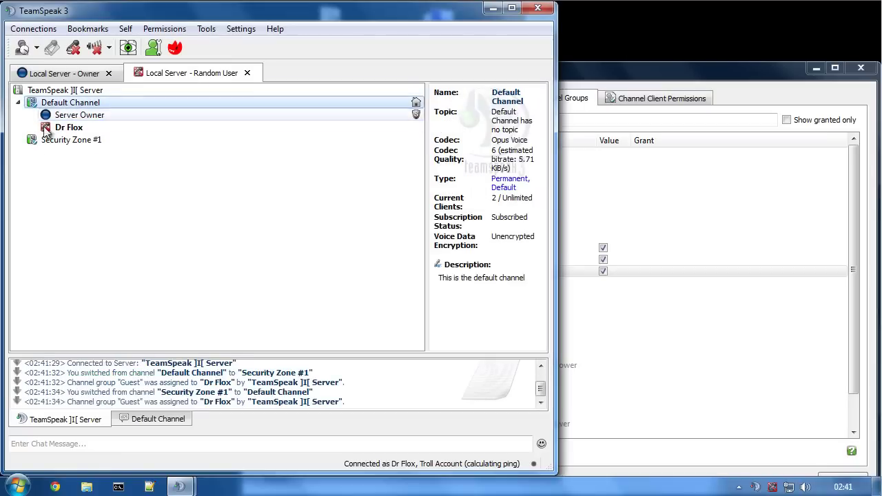
{"action": "left_click", "coordinate": [61, 73]}
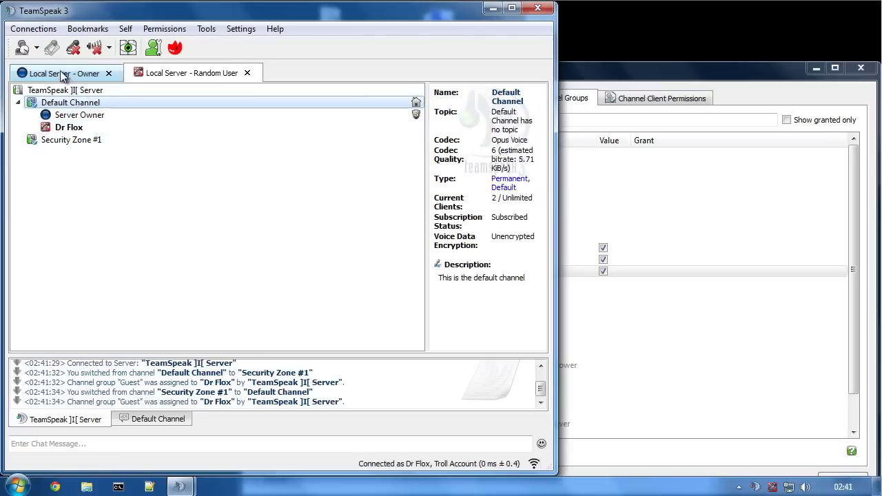
{"action": "right_click", "coordinate": [38, 141]}
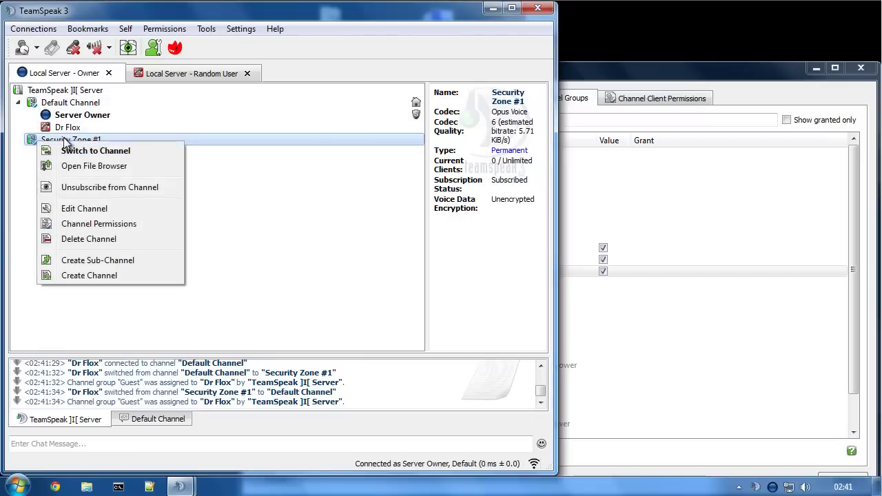
- Open Security Zone #1's Channel Permissions, untick Show granted only, and expand Access instead of Delete
{"action": "left_click", "coordinate": [77, 225]}
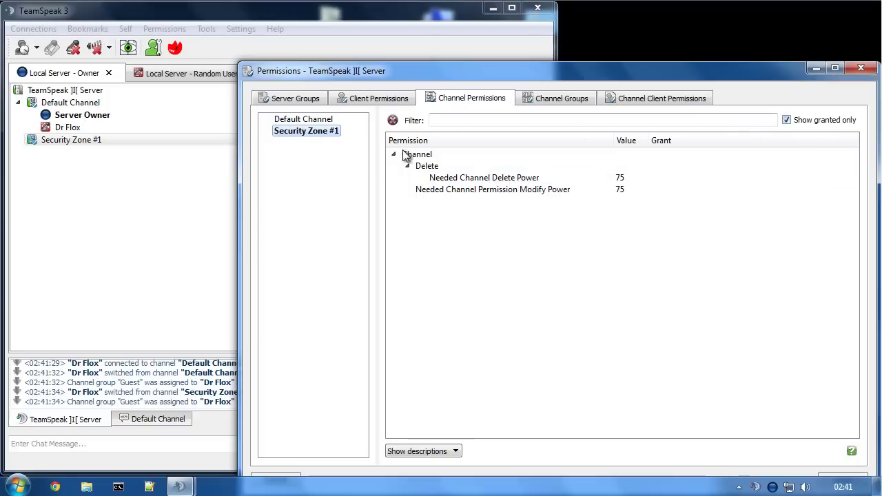
{"action": "left_click", "coordinate": [803, 122]}
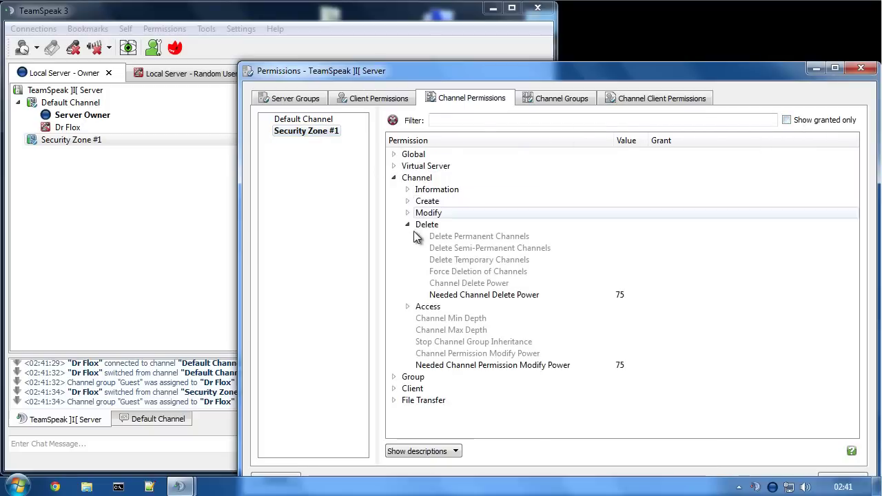
{"action": "left_click", "coordinate": [407, 224]}
{"action": "left_click", "coordinate": [407, 237]}
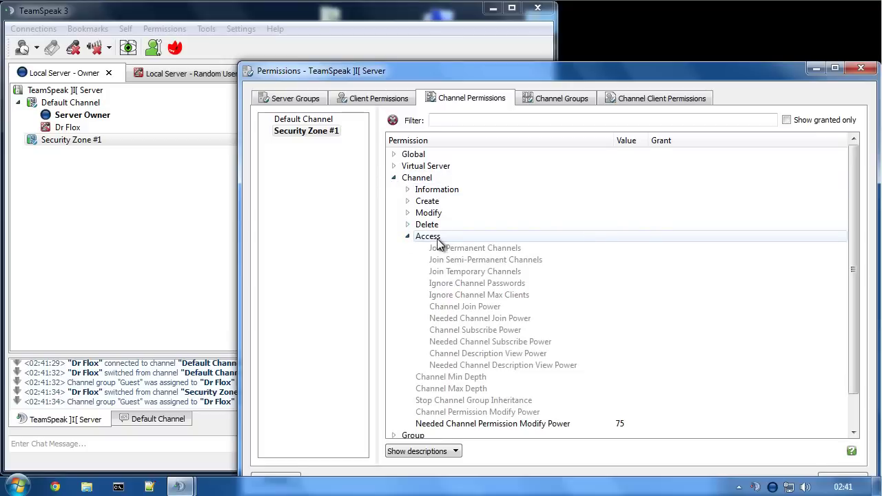
- Show the Normal server group's Channel > Access permissions
{"action": "left_click", "coordinate": [296, 98]}
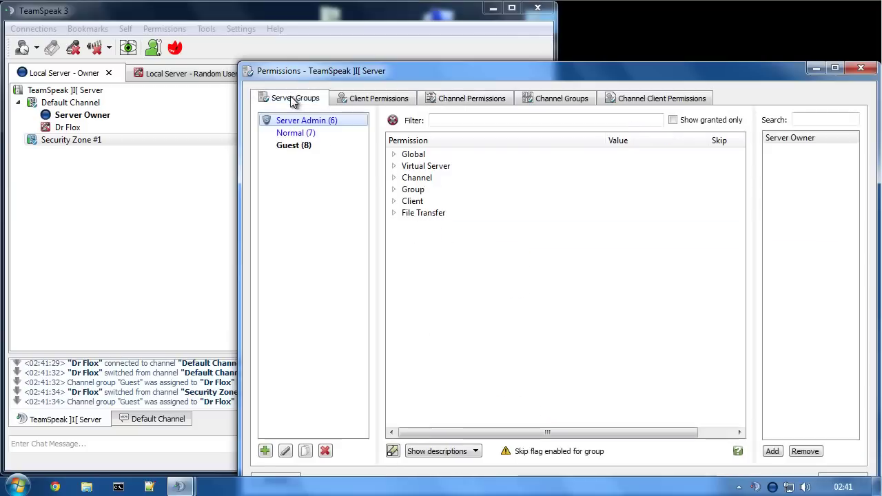
{"action": "left_click", "coordinate": [297, 136]}
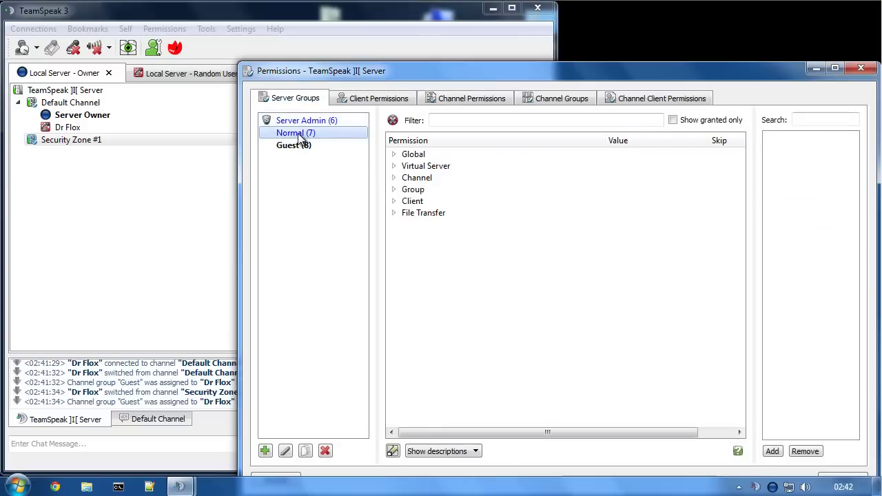
{"action": "left_click", "coordinate": [394, 178]}
{"action": "left_click", "coordinate": [407, 236]}
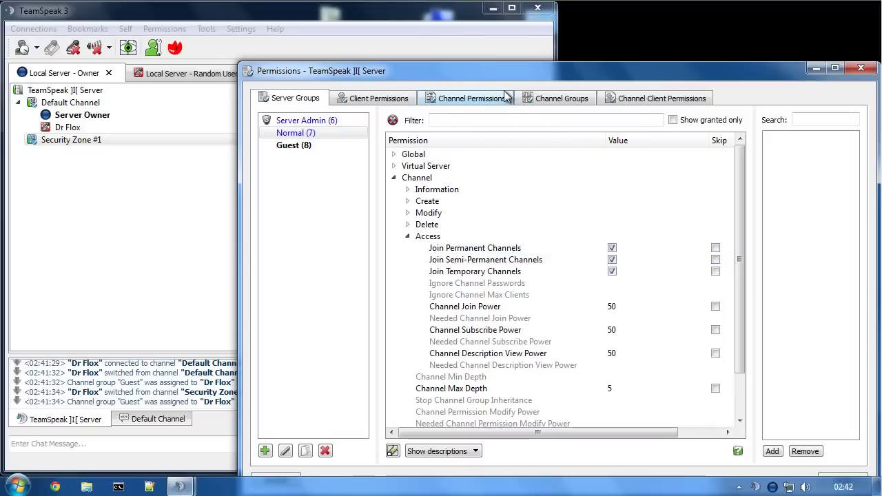
- Compare Join Temporary Channels in channel groups, then toggle it off and on for Normal
{"action": "left_click", "coordinate": [561, 100]}
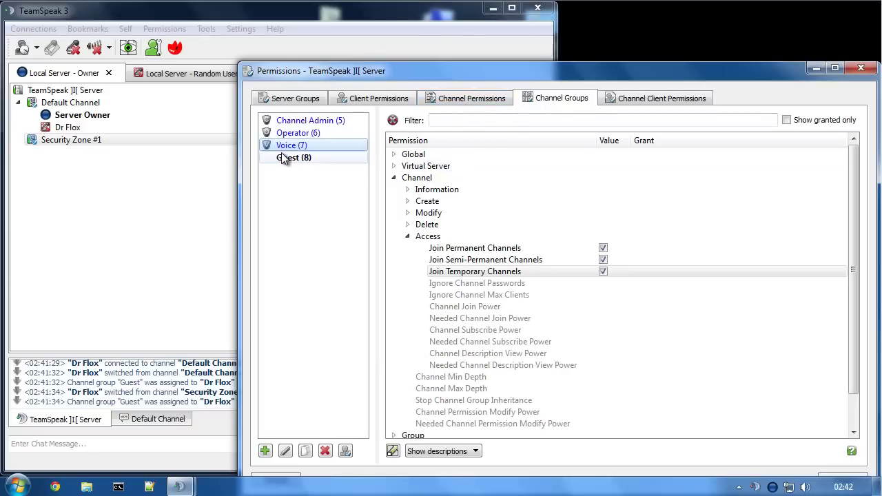
{"action": "left_click", "coordinate": [529, 269]}
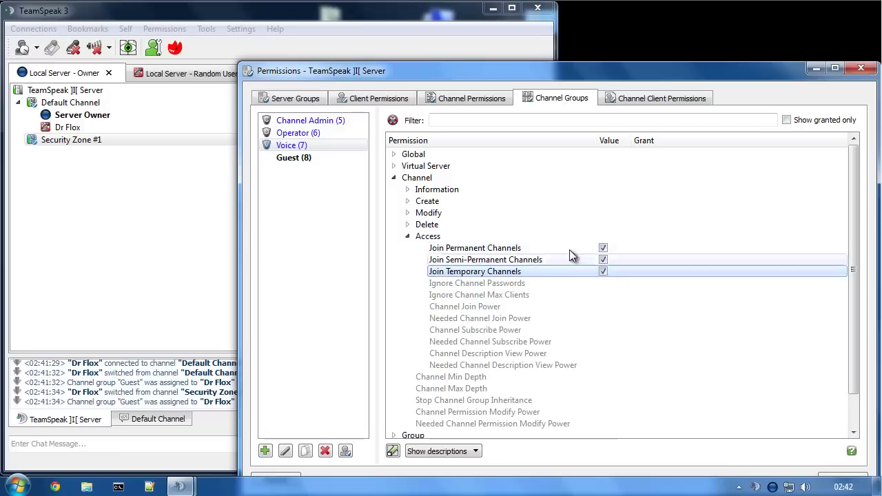
{"action": "left_click", "coordinate": [298, 98]}
{"action": "left_click", "coordinate": [297, 134]}
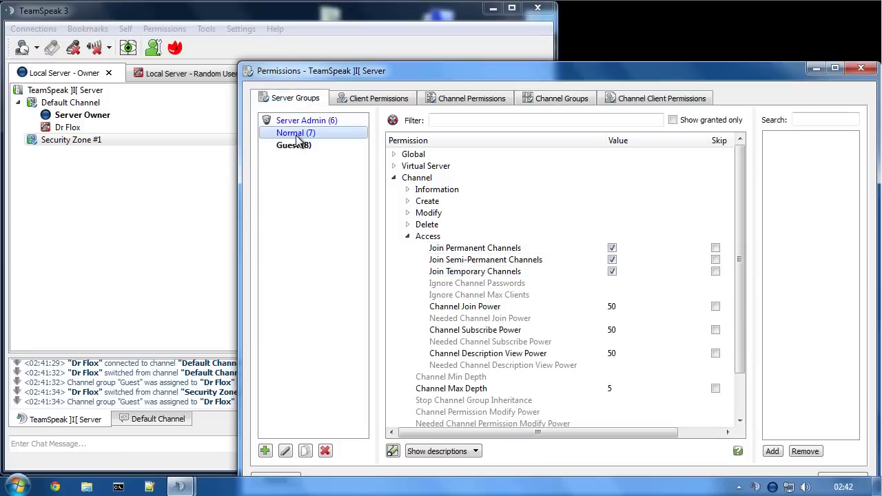
{"action": "left_click", "coordinate": [612, 272]}
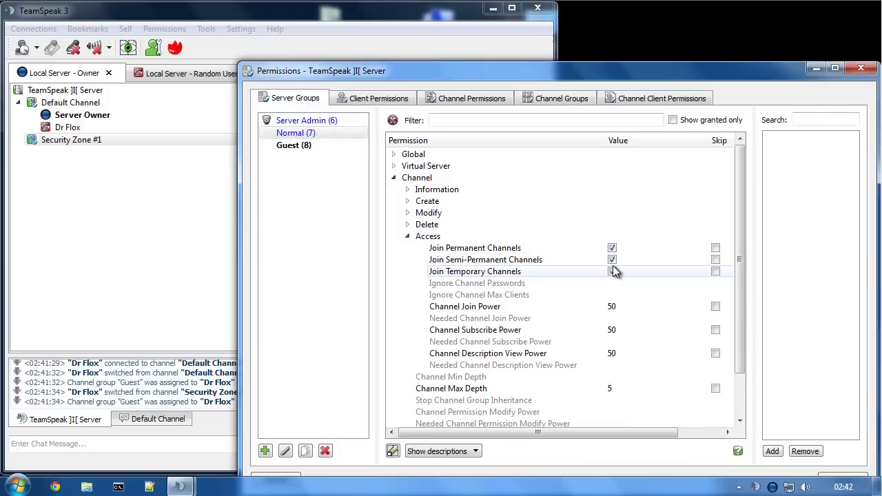
{"action": "left_click", "coordinate": [613, 272]}
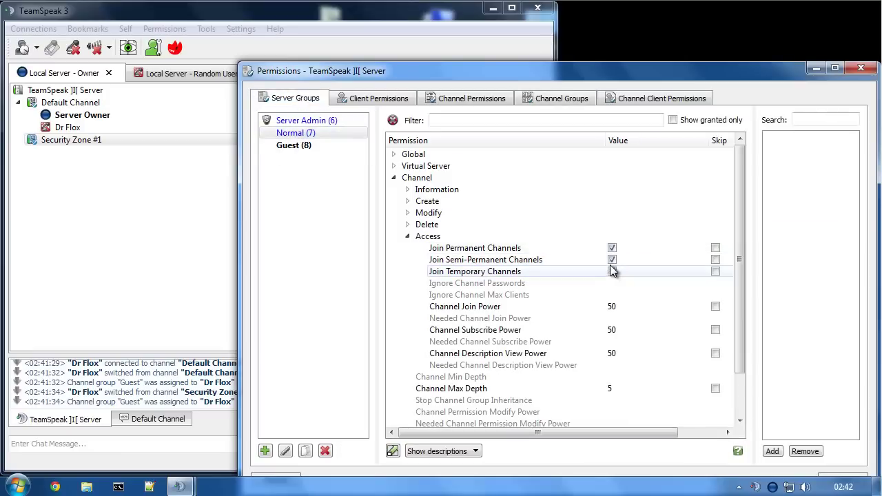
- Inspect the Voice channel group's Join Permanent and Join Semi-Permanent Channels permissions
{"action": "left_click", "coordinate": [550, 98]}
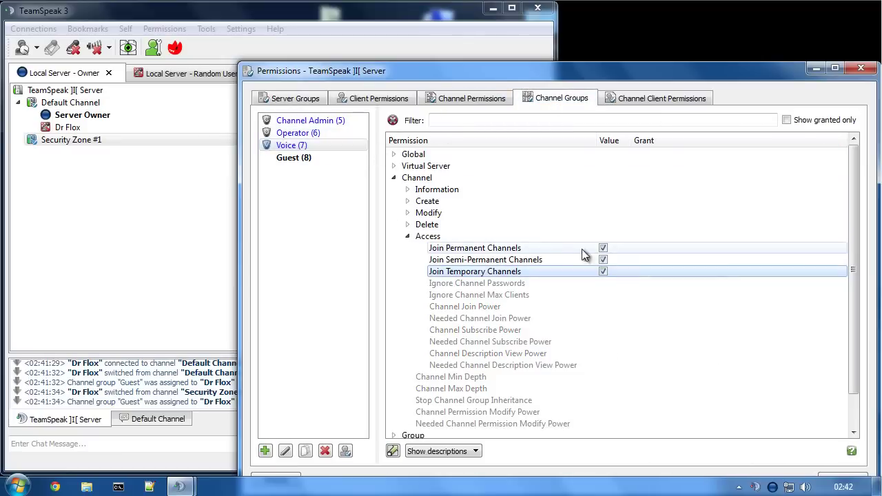
{"action": "left_click", "coordinate": [550, 259]}
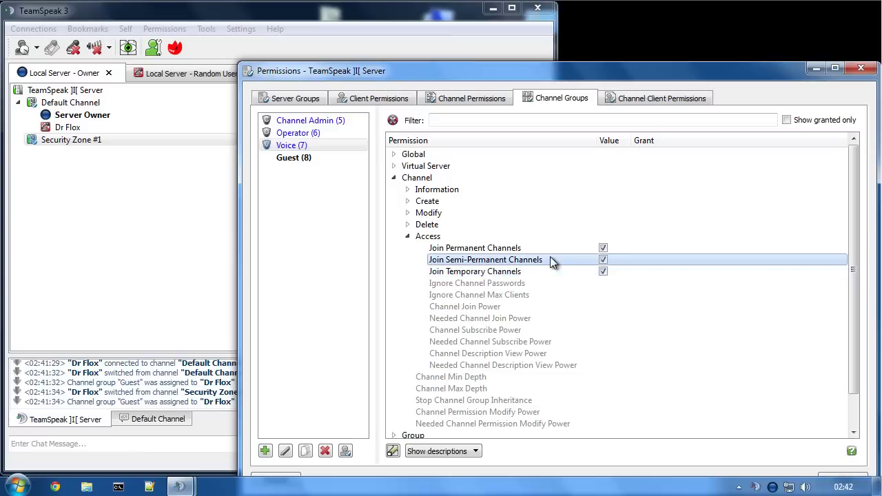
{"action": "left_click", "coordinate": [548, 248]}
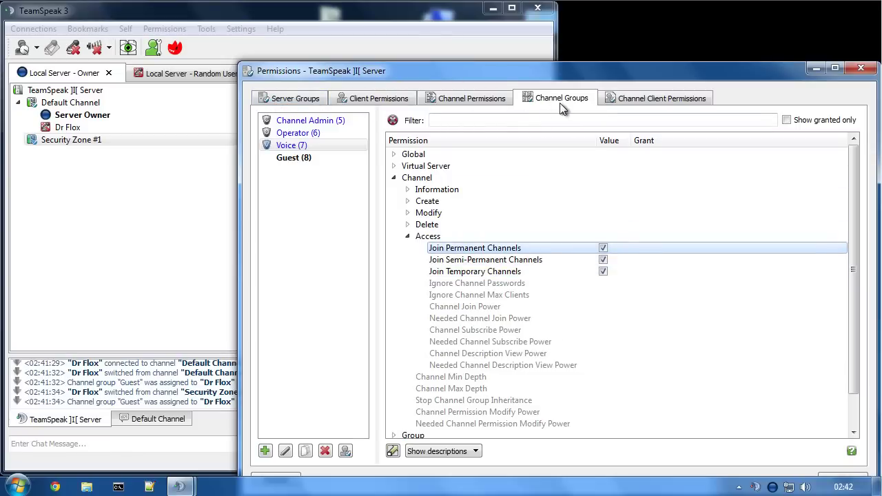
{"action": "left_click", "coordinate": [456, 97]}
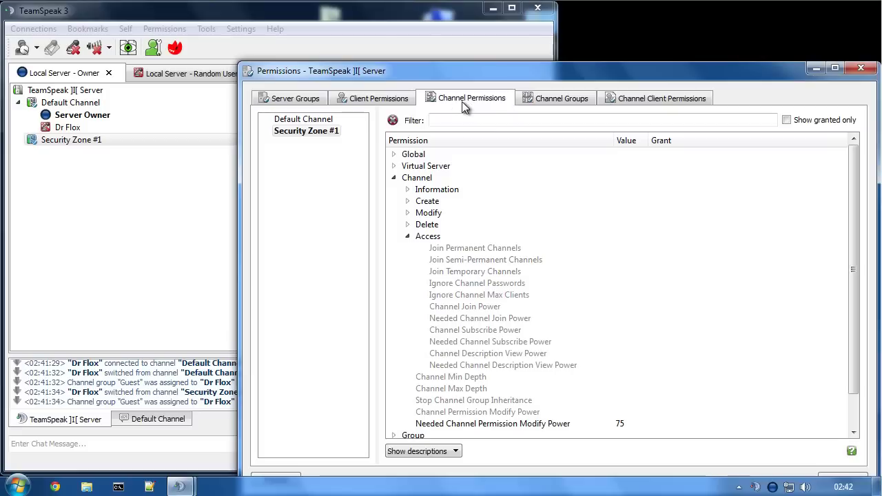
- Add Join Permanent, Semi-Permanent and Temporary Channels to Security Zone #1 with values switched off
{"action": "left_click", "coordinate": [282, 133]}
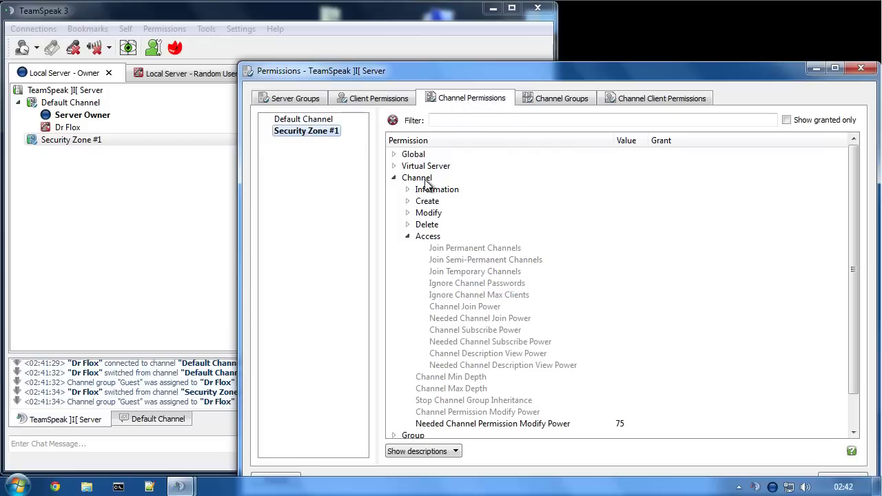
{"action": "double_click", "coordinate": [434, 248]}
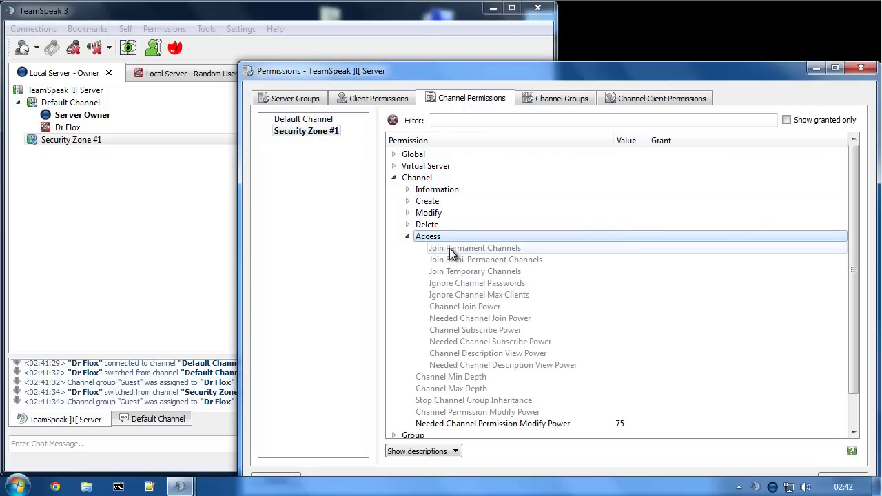
{"action": "double_click", "coordinate": [463, 260]}
{"action": "double_click", "coordinate": [464, 272]}
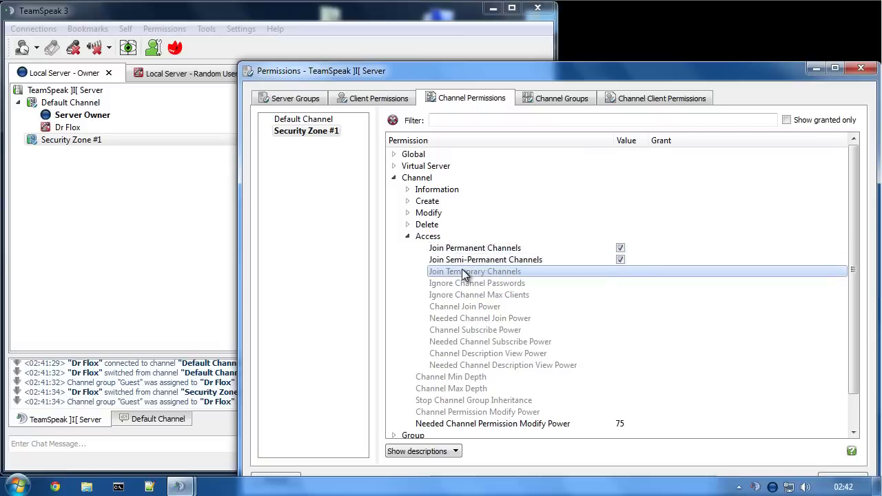
{"action": "left_click", "coordinate": [620, 248]}
{"action": "left_click", "coordinate": [621, 261]}
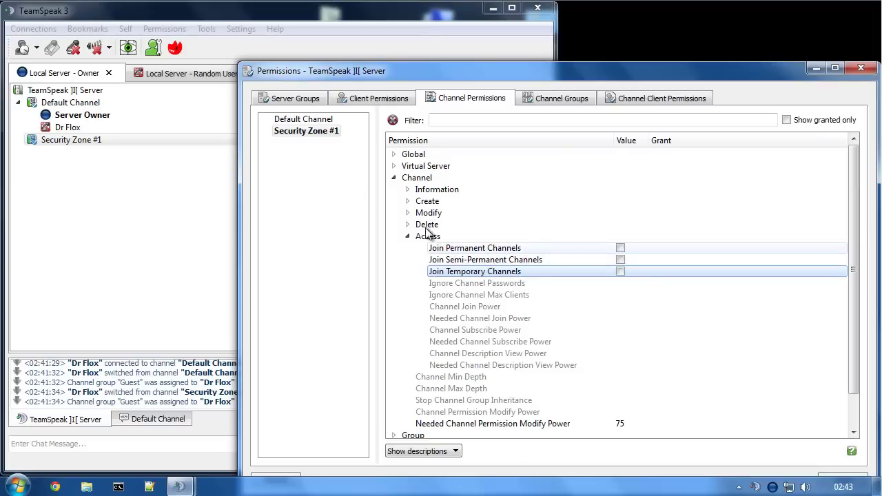
{"action": "left_click", "coordinate": [303, 134]}
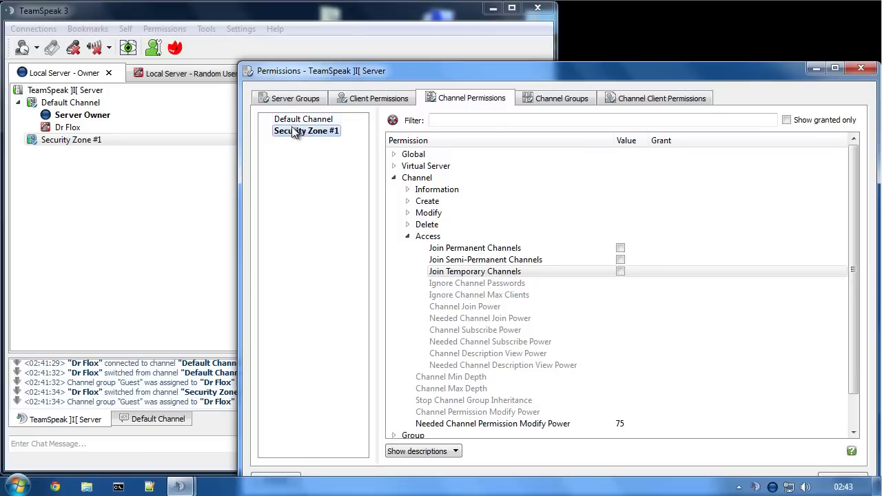
{"action": "left_click", "coordinate": [321, 30]}
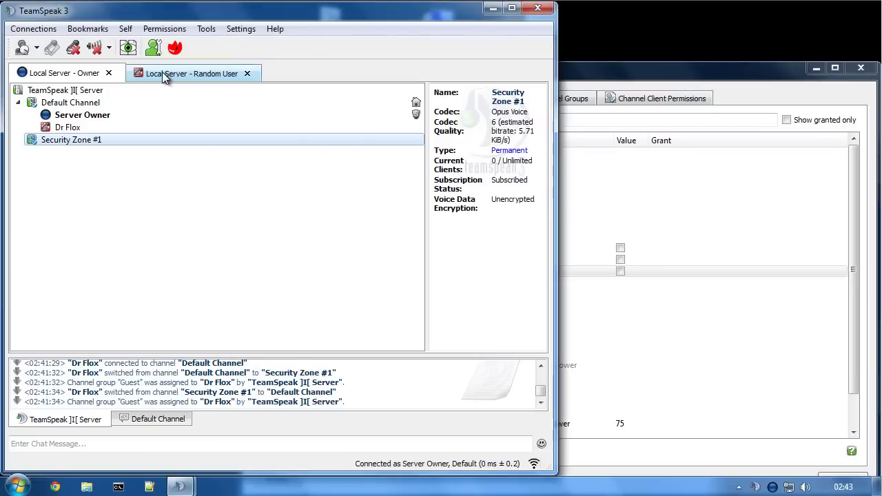
- Try joining Security Zone #1 as the random user and get refused
{"action": "left_click", "coordinate": [163, 72]}
{"action": "double_click", "coordinate": [62, 140]}
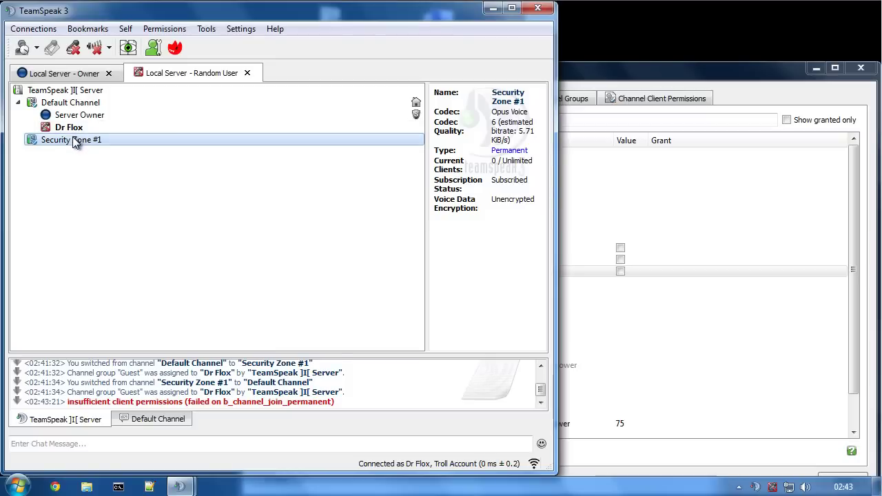
{"action": "double_click", "coordinate": [73, 140]}
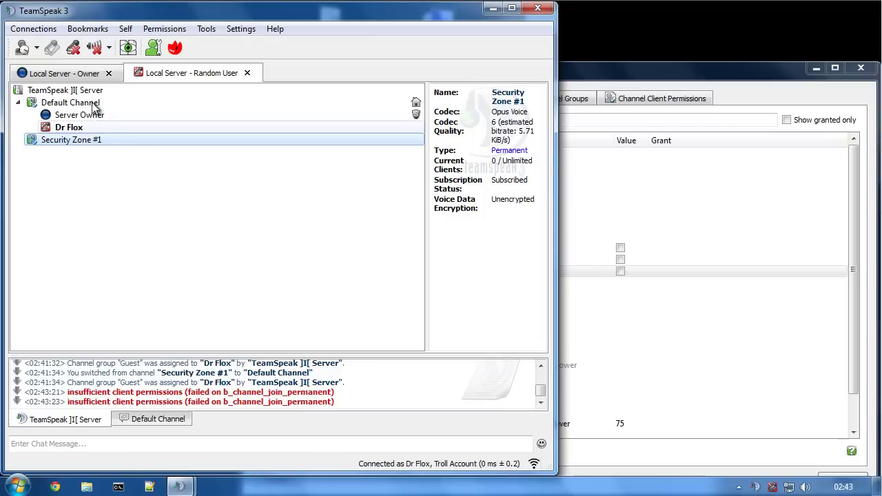
{"action": "left_click", "coordinate": [66, 73]}
- Create a permanent 'Test 1' channel as owner and join it as the random user
{"action": "right_click", "coordinate": [78, 95]}
{"action": "left_click", "coordinate": [136, 105]}
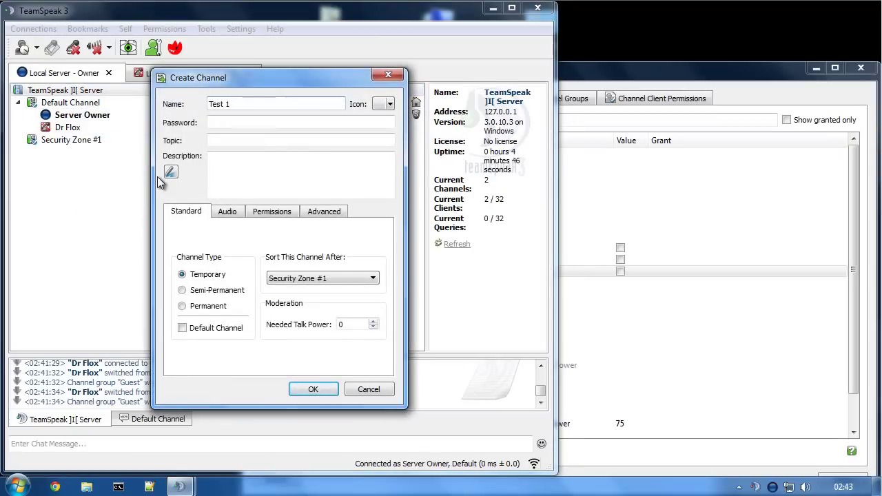
{"action": "left_click", "coordinate": [220, 306]}
{"action": "left_click", "coordinate": [313, 390]}
{"action": "left_click", "coordinate": [160, 73]}
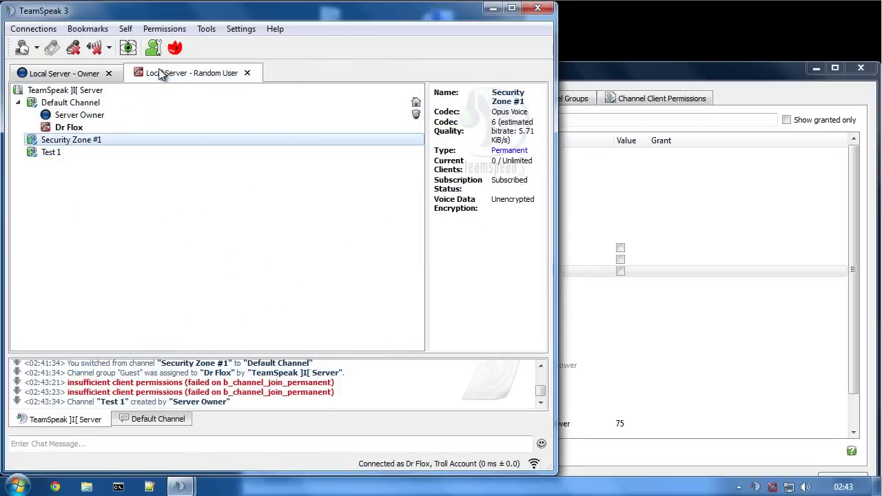
{"action": "double_click", "coordinate": [52, 153]}
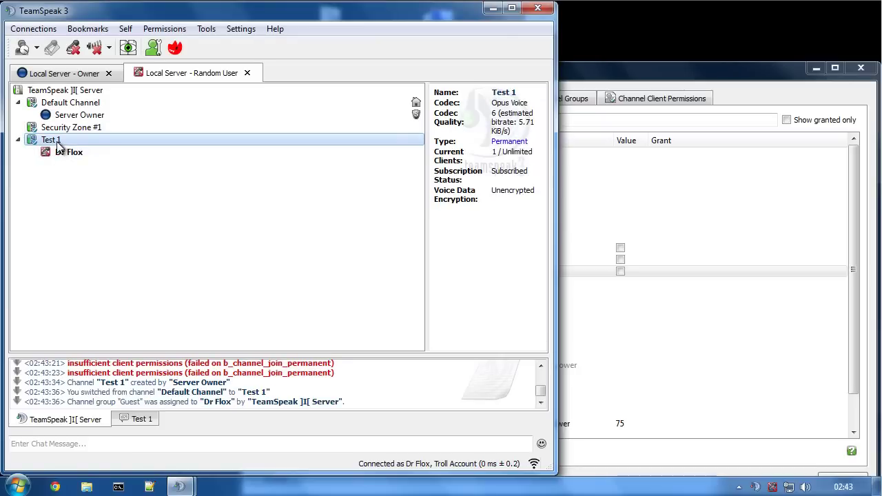
- Retry joining Security Zone #1 as the random user, still refused, then return to the owner
{"action": "left_click", "coordinate": [614, 252]}
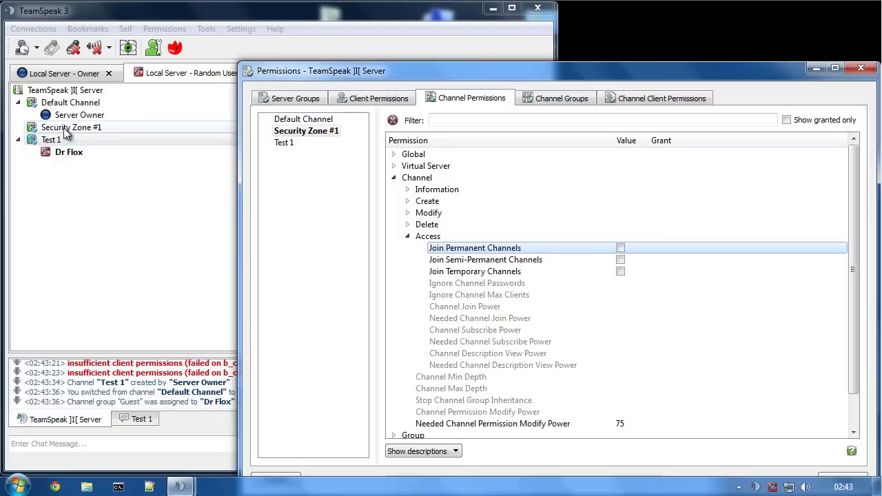
{"action": "left_click", "coordinate": [151, 74]}
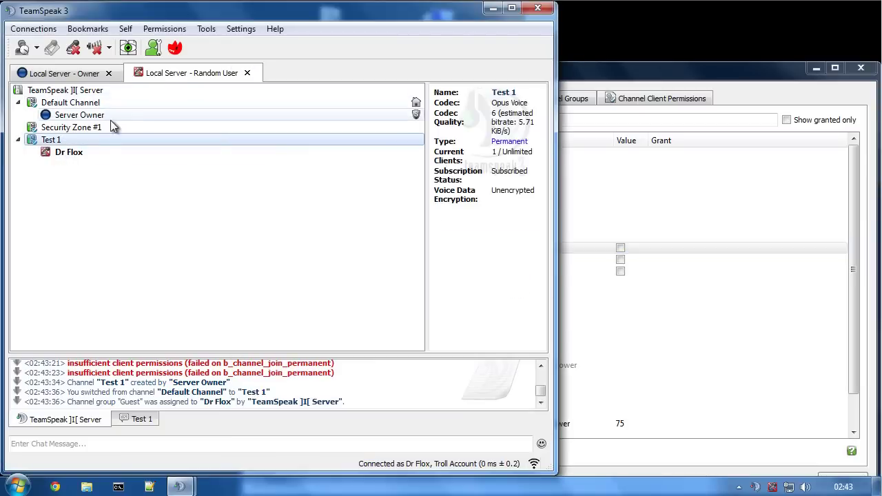
{"action": "double_click", "coordinate": [56, 129]}
{"action": "double_click", "coordinate": [58, 134]}
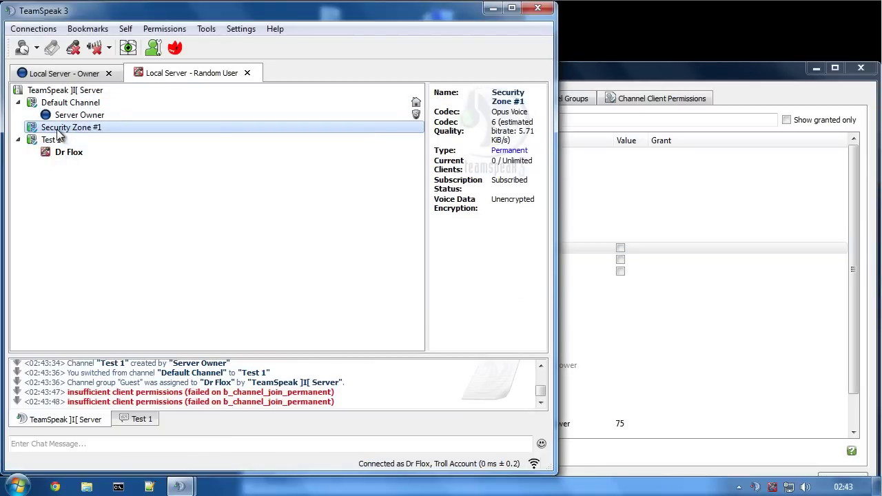
{"action": "left_click", "coordinate": [75, 76]}
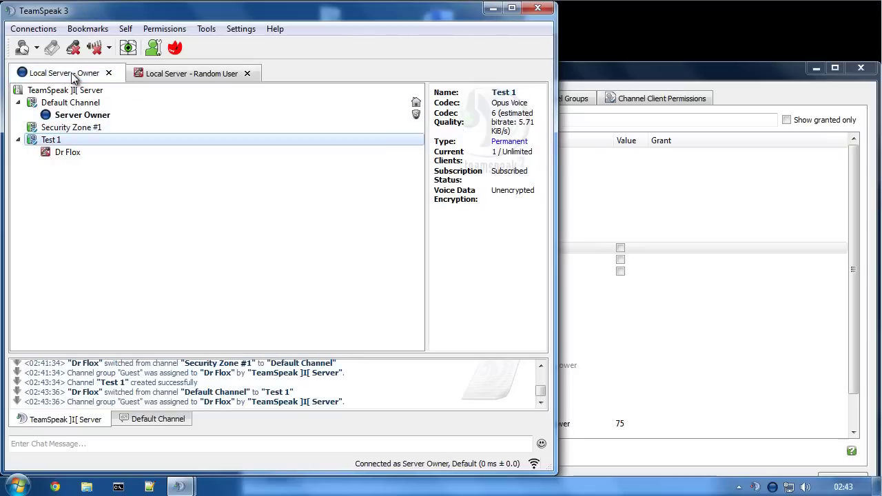
- As owner, drag the random user into Security Zone #1
{"action": "left_click", "coordinate": [71, 129]}
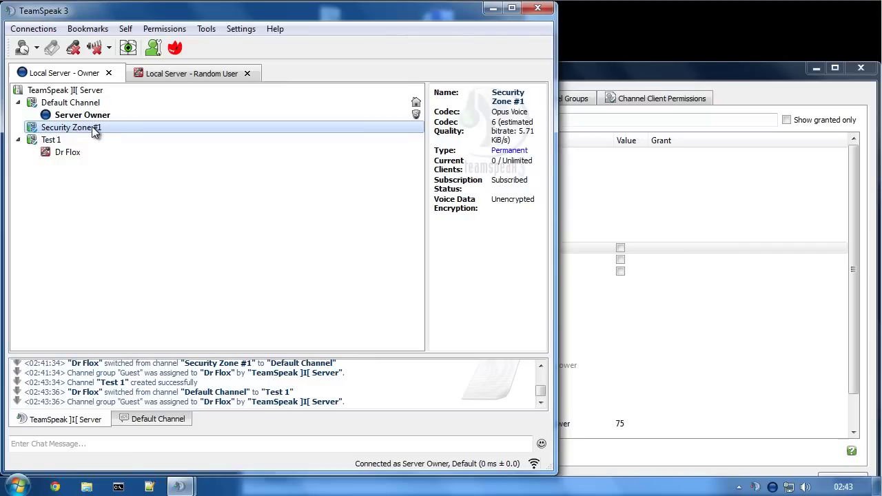
{"action": "left_click_drag", "start_coordinate": [64, 152], "coordinate": [62, 129]}
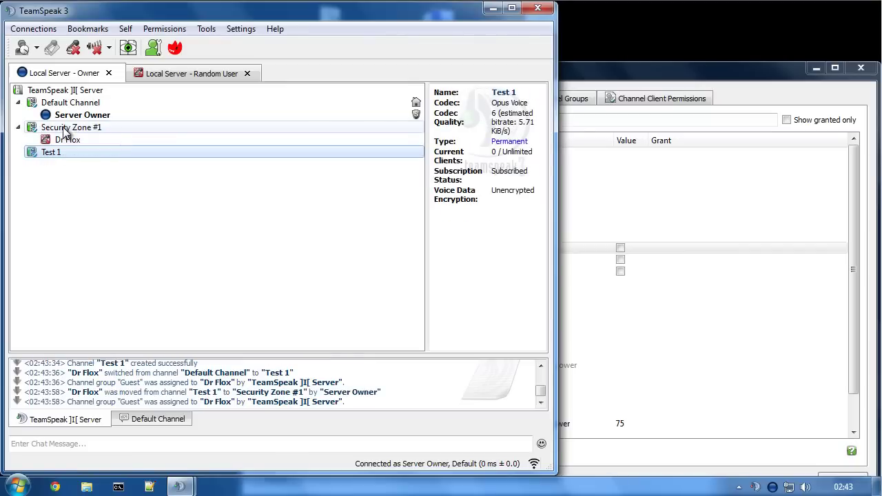
{"action": "right_click", "coordinate": [64, 139]}
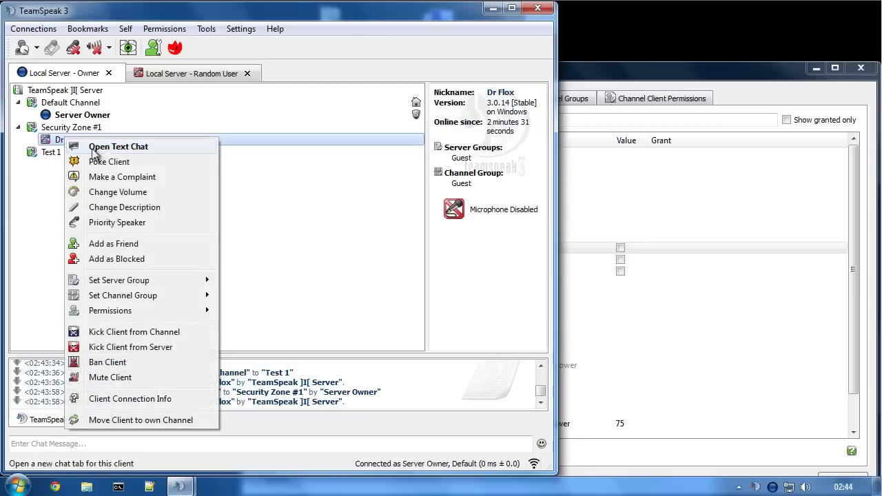
{"action": "mouse_move", "coordinate": [142, 299]}
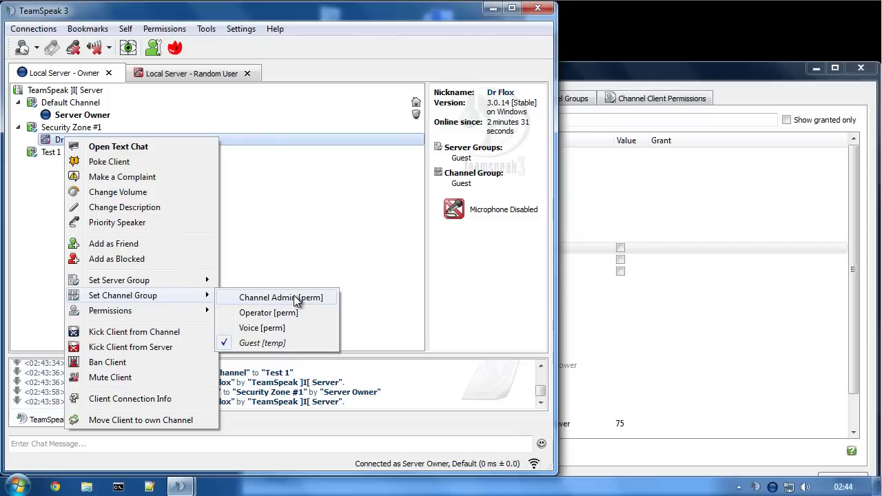
{"action": "left_click", "coordinate": [629, 238]}
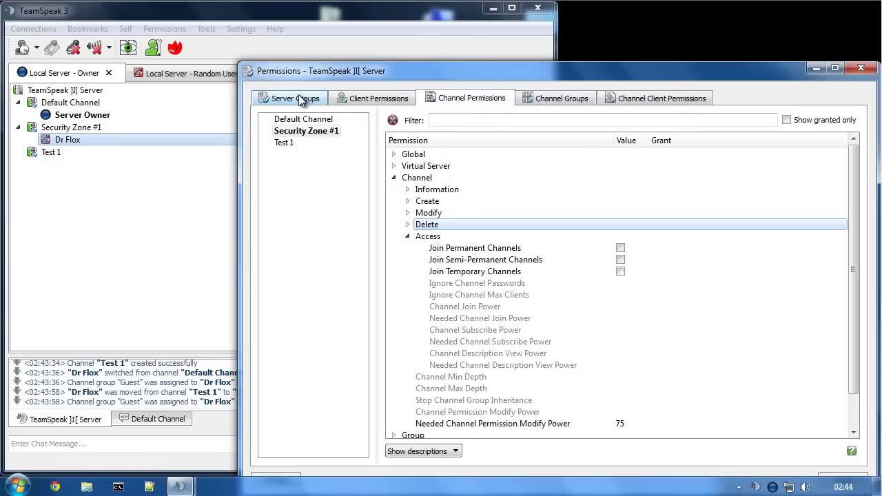
{"action": "left_click", "coordinate": [325, 45]}
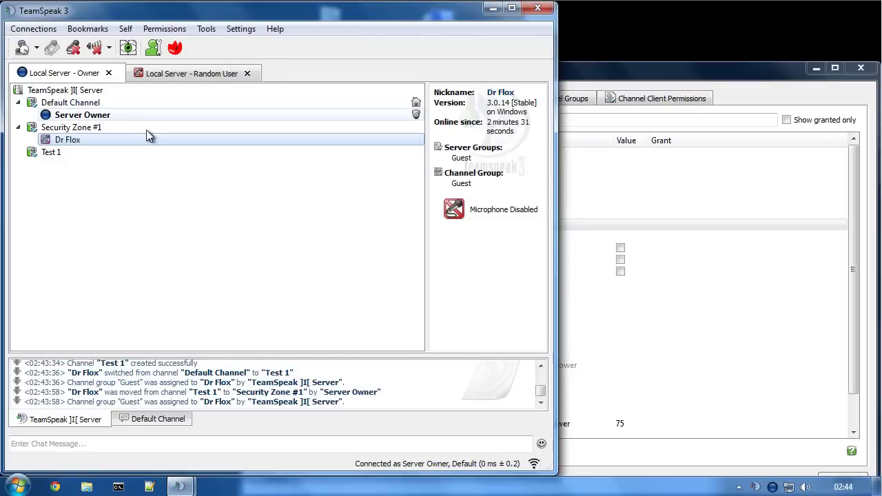
- Set the random user's channel group to Voice, then move them back to Default Channel
{"action": "left_click", "coordinate": [77, 128]}
{"action": "right_click", "coordinate": [64, 141]}
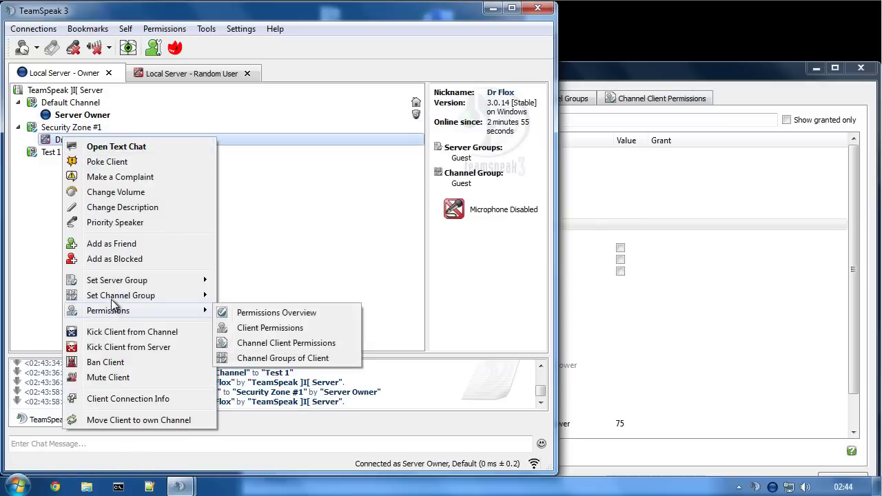
{"action": "mouse_move", "coordinate": [111, 302]}
{"action": "left_click", "coordinate": [260, 328]}
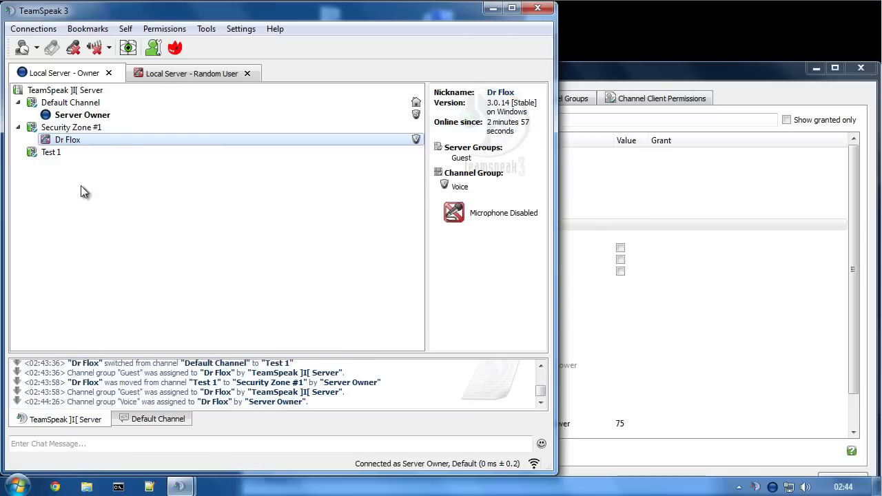
{"action": "left_click", "coordinate": [148, 73]}
{"action": "double_click", "coordinate": [57, 107]}
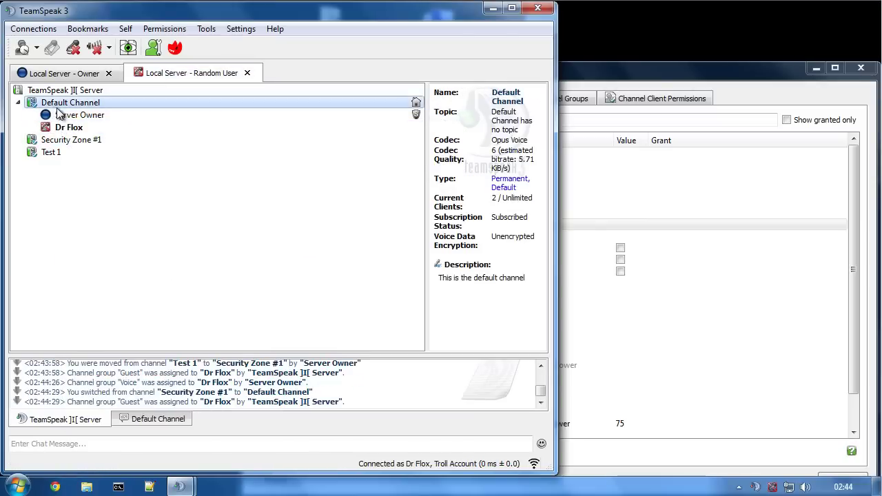
- Move the random user through Test 1 into Security Zone #1 as Voice, then return to the Owner connection
{"action": "double_click", "coordinate": [45, 155]}
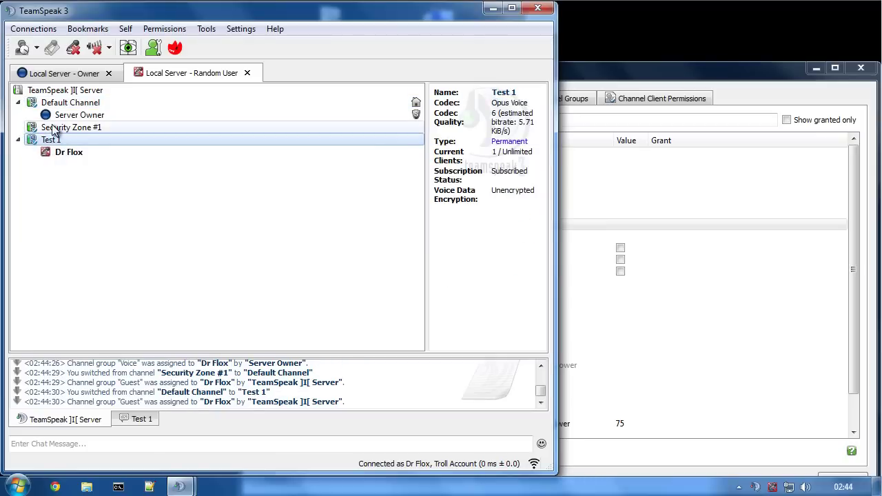
{"action": "double_click", "coordinate": [53, 131]}
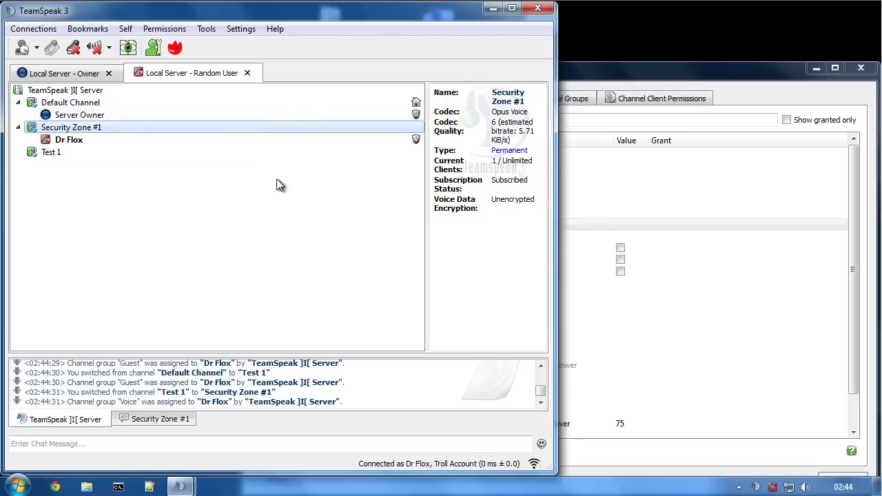
{"action": "left_click", "coordinate": [588, 76]}
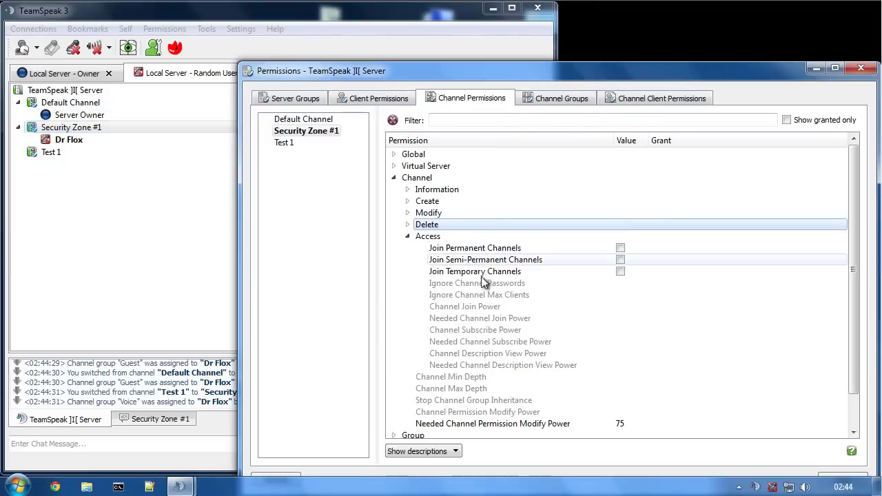
{"action": "left_click", "coordinate": [290, 132]}
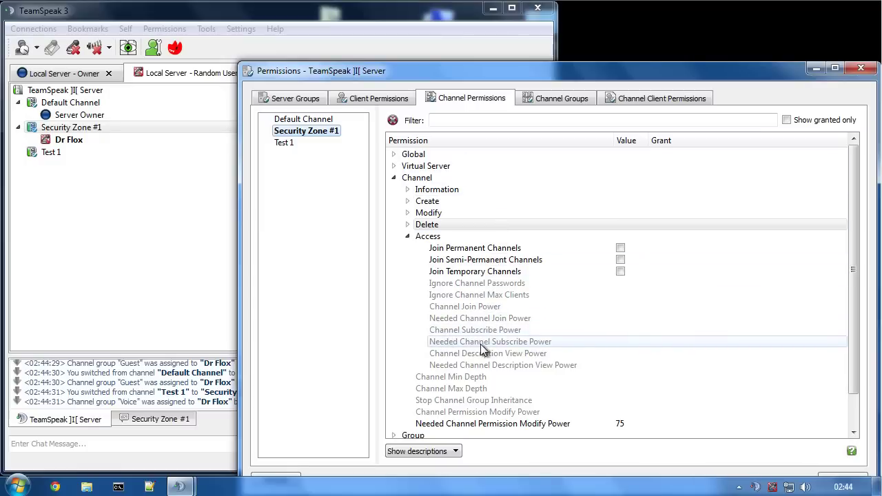
{"action": "left_click", "coordinate": [55, 131]}
{"action": "right_click", "coordinate": [56, 132]}
{"action": "left_click", "coordinate": [64, 73]}
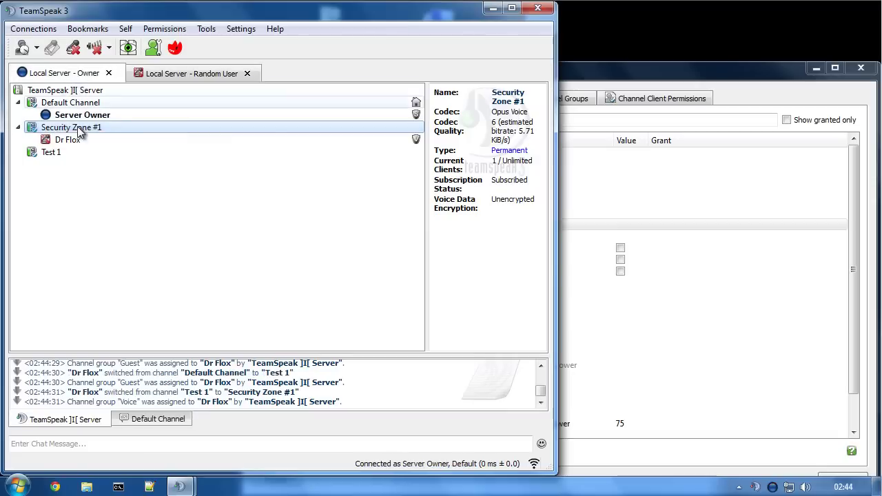
- In Security Zone #1's Edit Channel permissions, set needed join power and needed subscribe power to 50
{"action": "right_click", "coordinate": [77, 128]}
{"action": "left_click", "coordinate": [117, 195]}
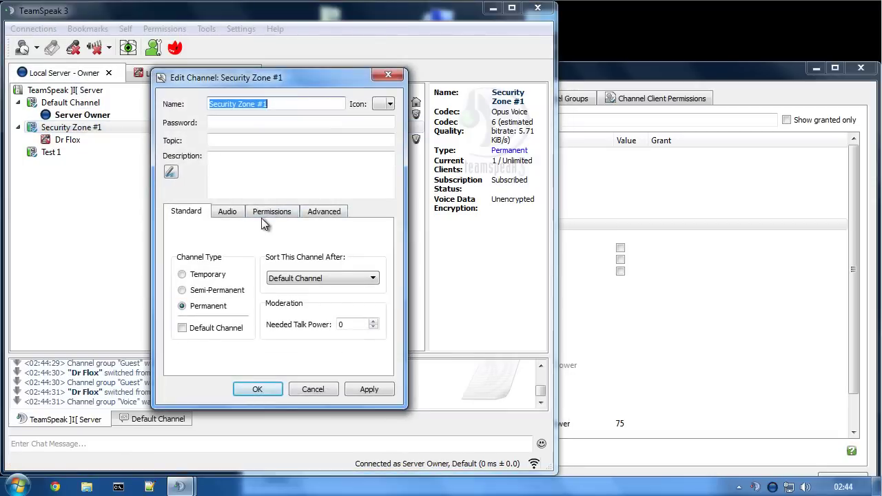
{"action": "left_click", "coordinate": [266, 213]}
{"action": "double_click", "coordinate": [242, 262]}
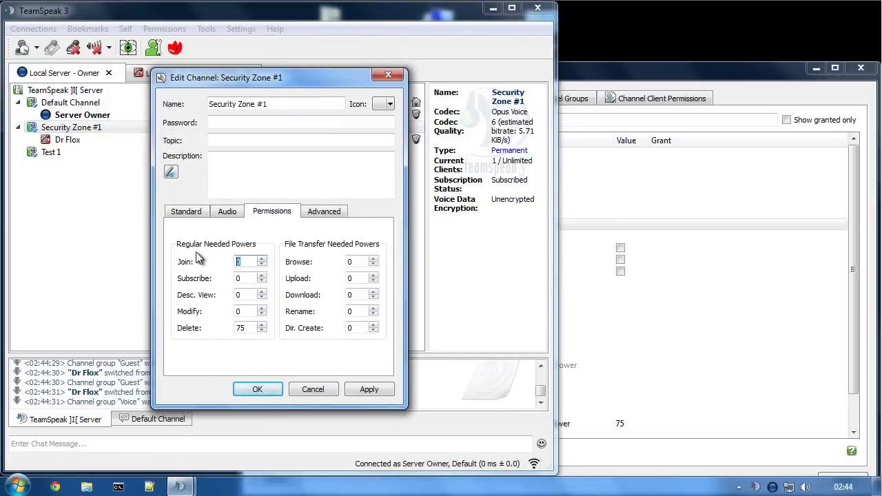
{"action": "type", "text": "50"}
{"action": "double_click", "coordinate": [238, 278]}
{"action": "type", "text": "50"}
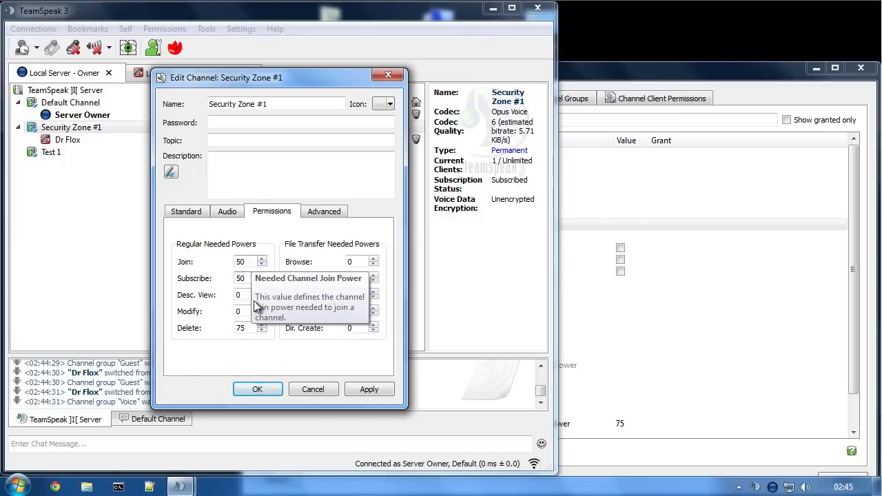
{"action": "left_click", "coordinate": [259, 391]}
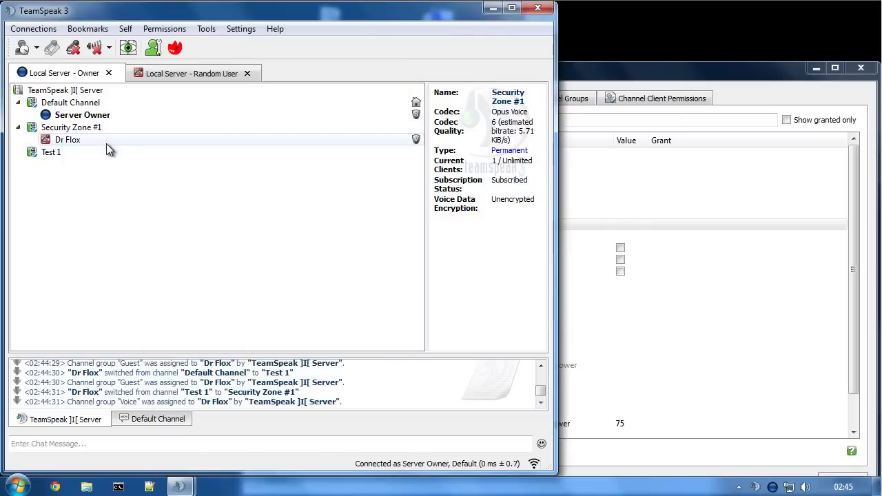
{"action": "left_click", "coordinate": [146, 73]}
- Retry joining Security Zone #1 as the random user, then show the Voice channel group's access permissions
{"action": "double_click", "coordinate": [59, 105]}
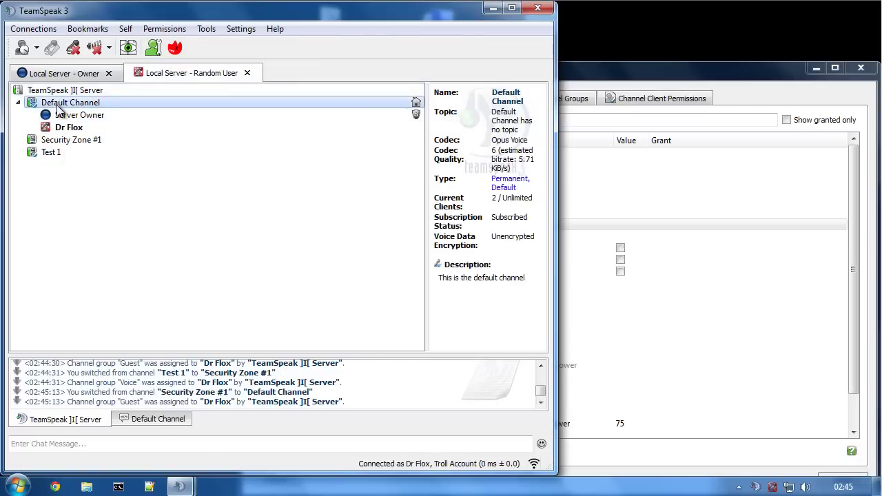
{"action": "double_click", "coordinate": [65, 142]}
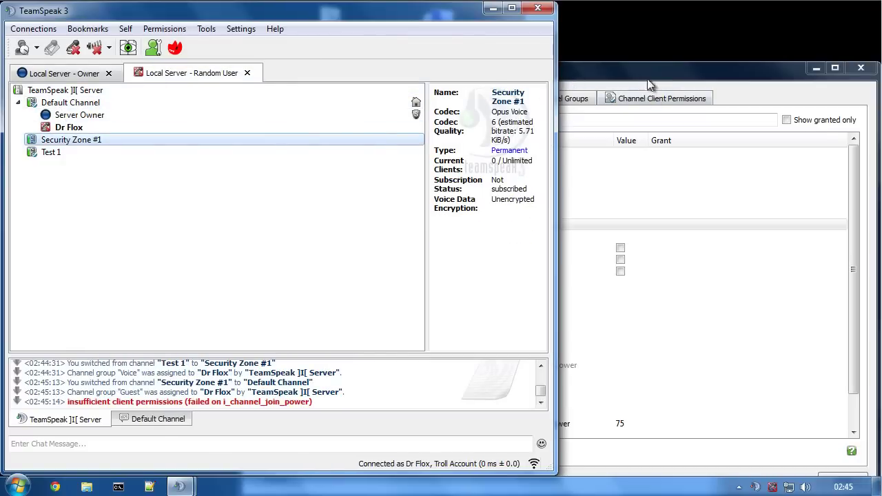
{"action": "left_click", "coordinate": [560, 106]}
{"action": "left_click", "coordinate": [562, 98]}
{"action": "left_click", "coordinate": [300, 145]}
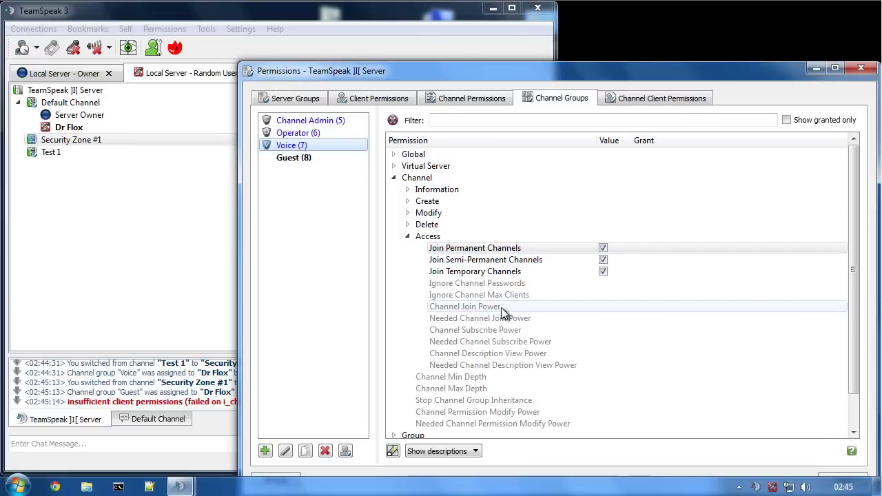
{"action": "left_click", "coordinate": [469, 250]}
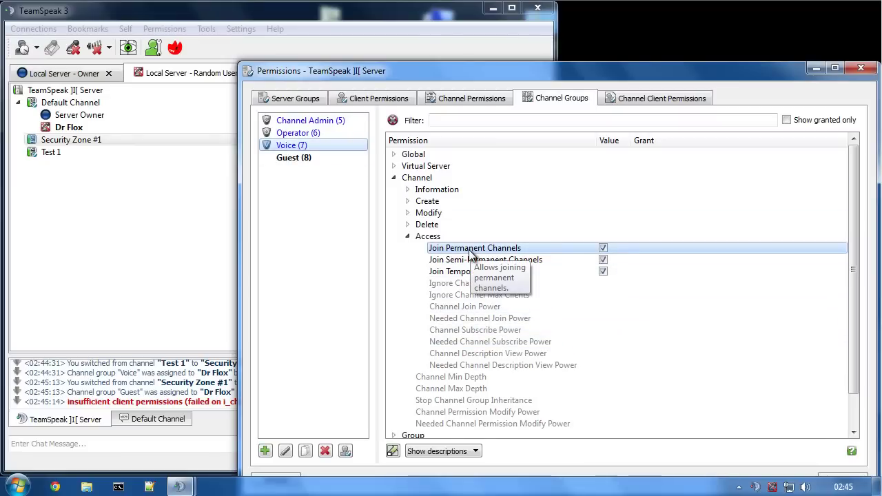
- Set the Voice group's Channel Join Power and Channel Subscribe Power to 50
{"action": "double_click", "coordinate": [468, 307]}
{"action": "type", "text": "50"}
{"action": "key", "text": "Return"}
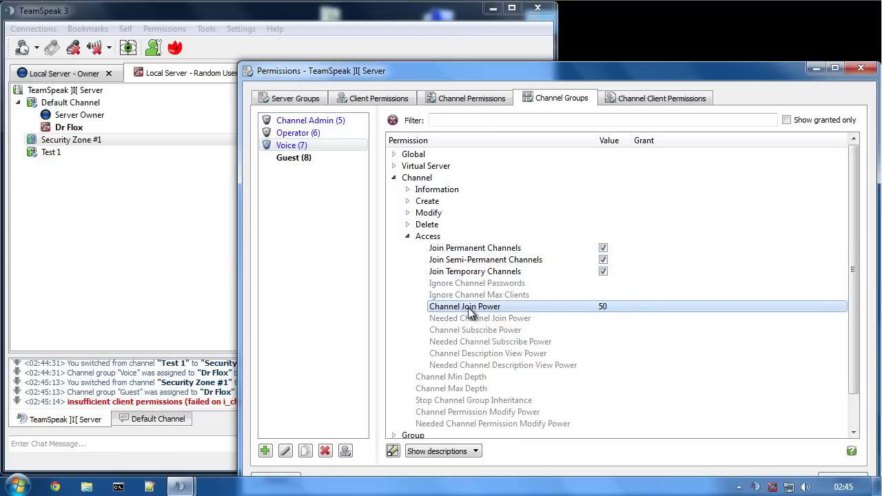
{"action": "double_click", "coordinate": [475, 332]}
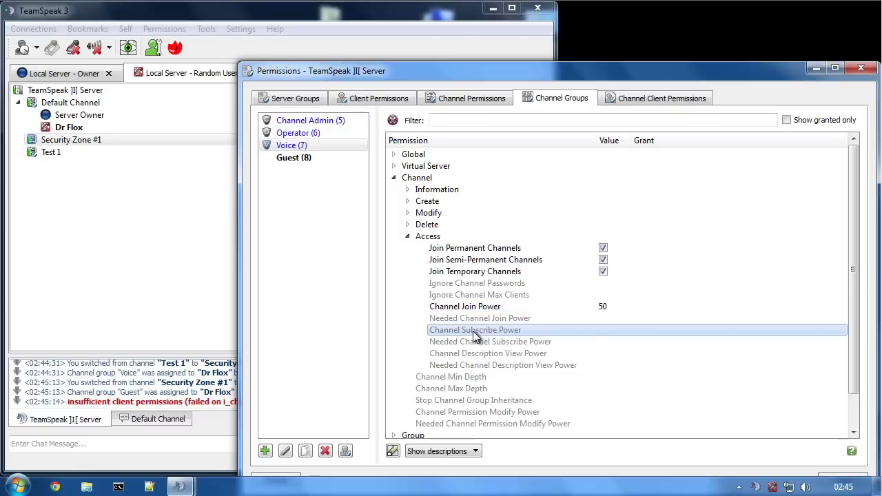
{"action": "key", "text": "Return"}
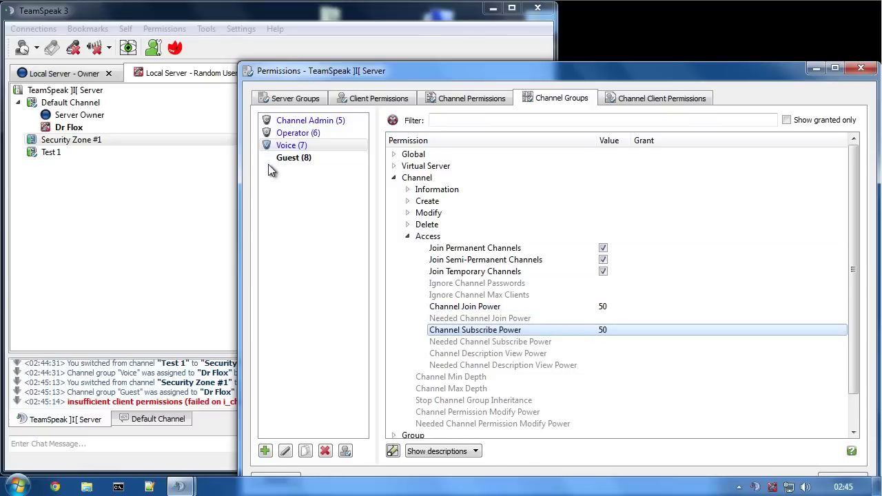
{"action": "left_click", "coordinate": [270, 146]}
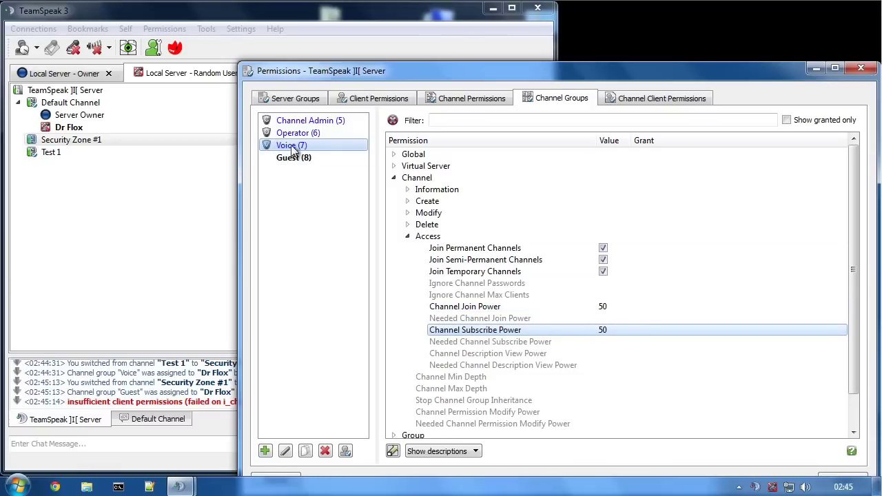
{"action": "left_click", "coordinate": [63, 141]}
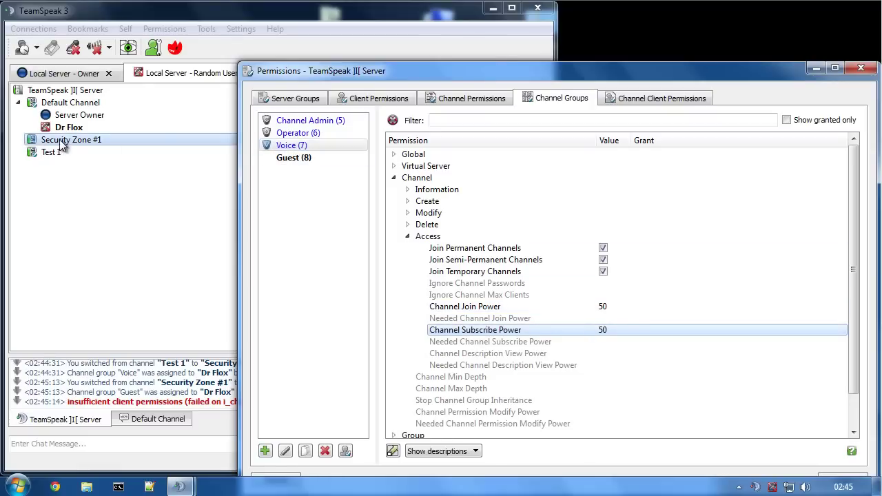
{"action": "left_click", "coordinate": [147, 76]}
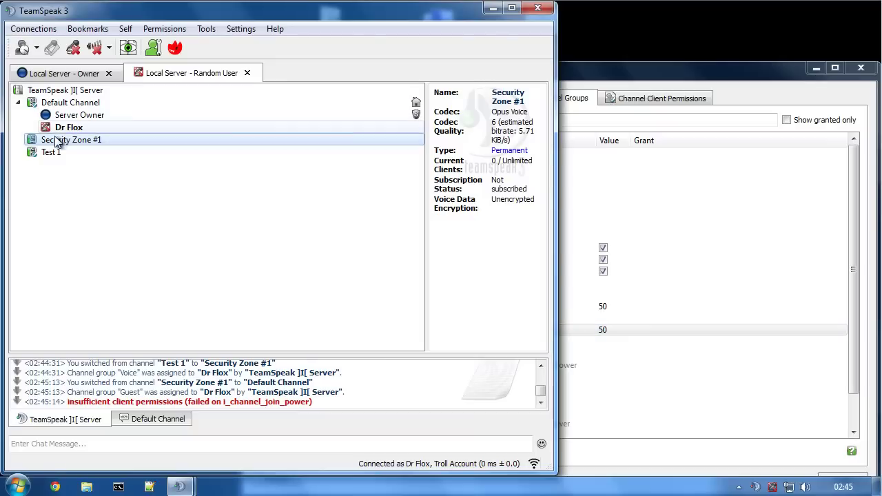
- Toggle channel subscribe mode off and on, then move the test user into Security Zone #1, Test 1, and back
{"action": "left_click", "coordinate": [129, 49]}
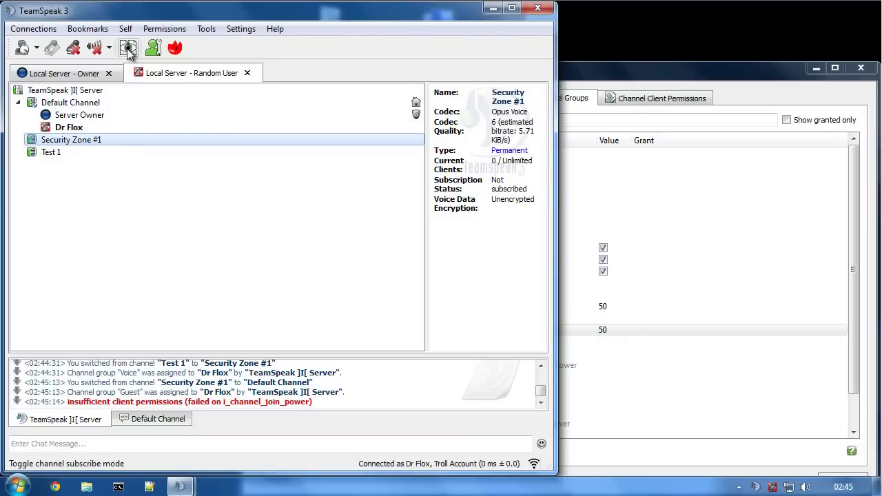
{"action": "left_click", "coordinate": [127, 51]}
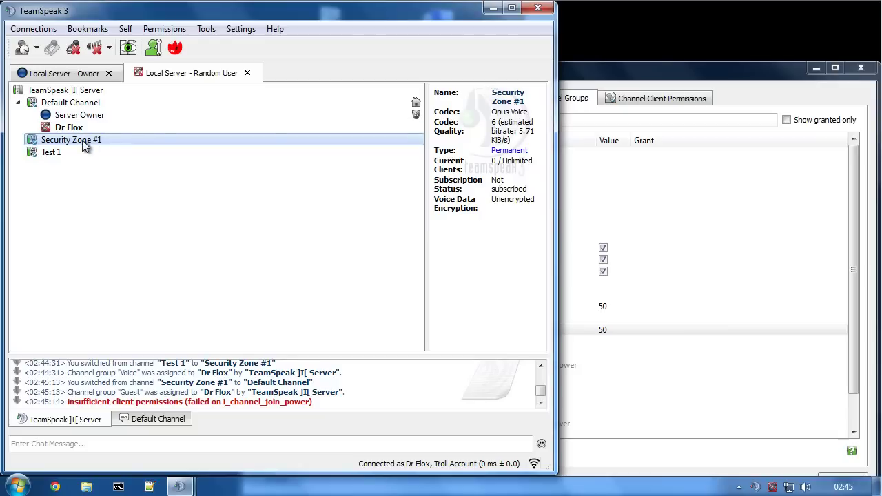
{"action": "double_click", "coordinate": [61, 142]}
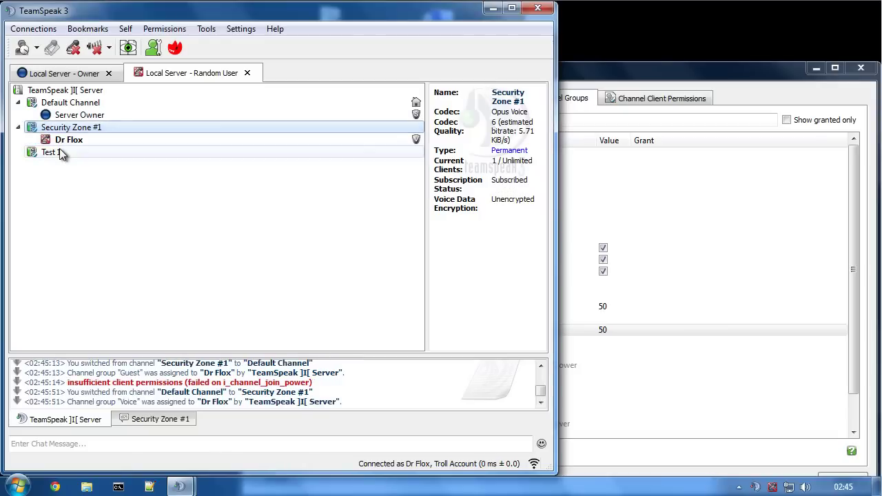
{"action": "double_click", "coordinate": [56, 152]}
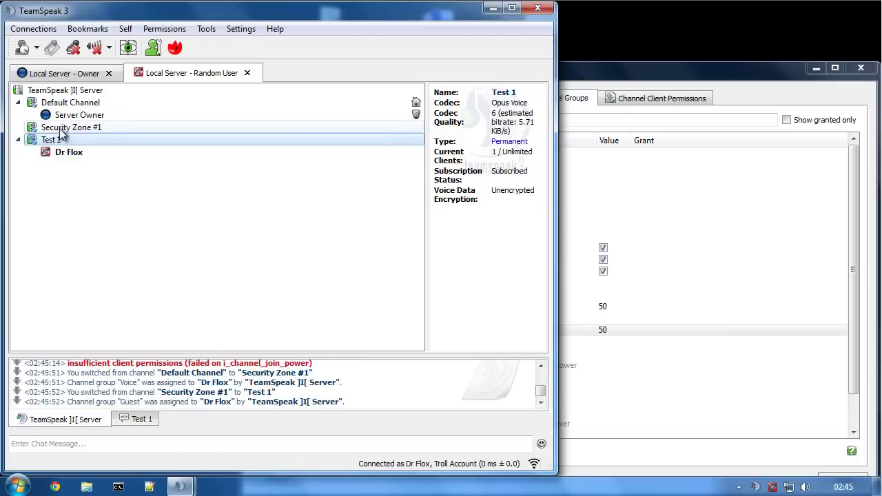
{"action": "double_click", "coordinate": [63, 129]}
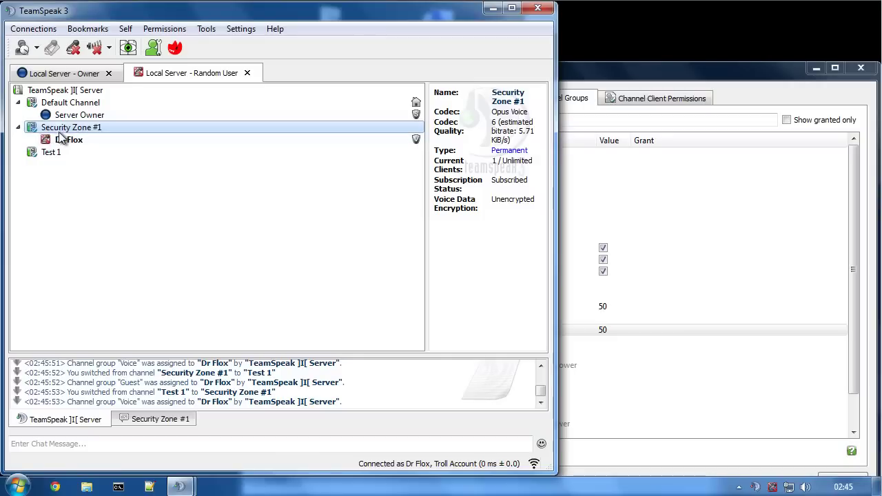
{"action": "left_click", "coordinate": [579, 145]}
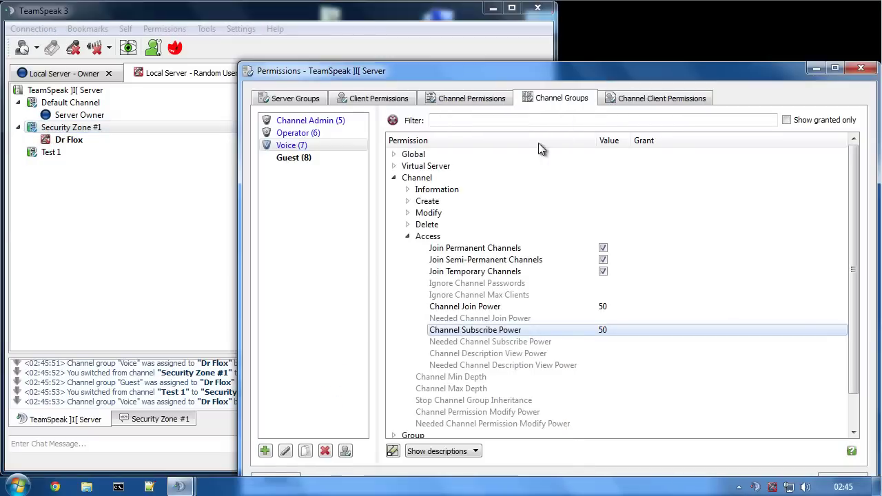
- Check the Voice channel group's Channel Join Power and Channel Subscribe Power values
{"action": "left_click", "coordinate": [283, 145]}
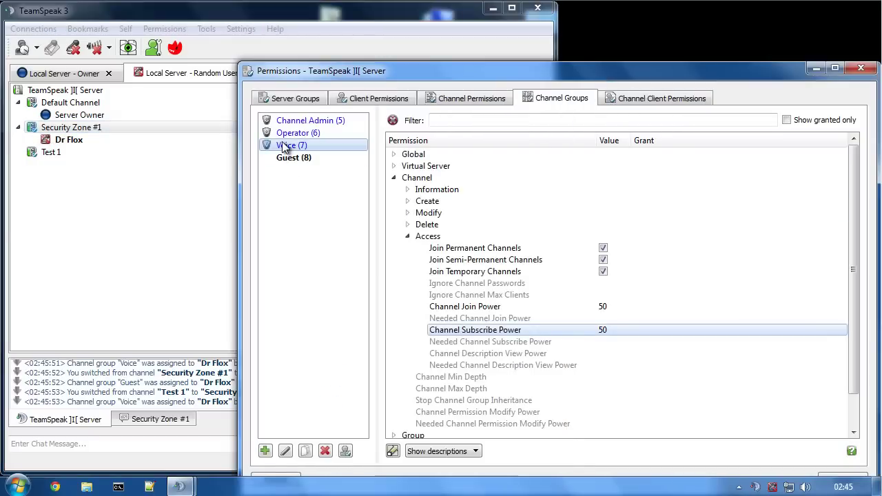
{"action": "left_click", "coordinate": [602, 306]}
{"action": "left_click", "coordinate": [560, 336]}
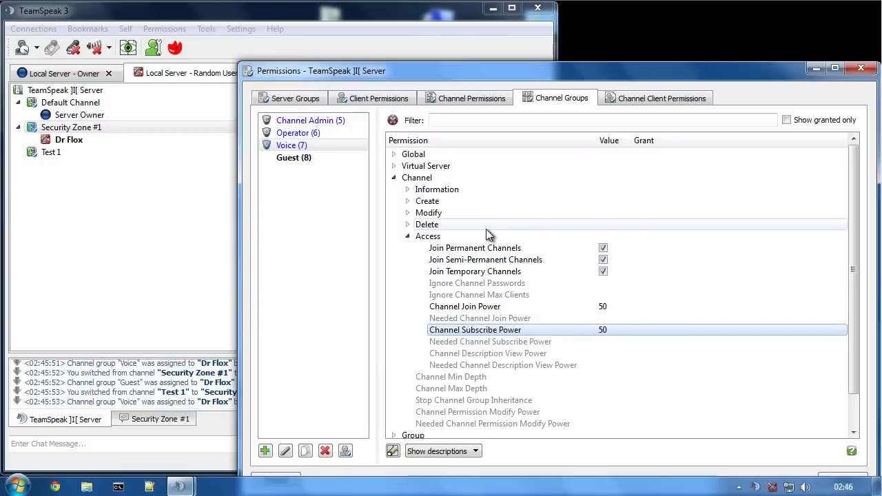
- Confirm the Normal server group's Channel Join Power of 50, then bring up the test user's options
{"action": "left_click", "coordinate": [295, 98]}
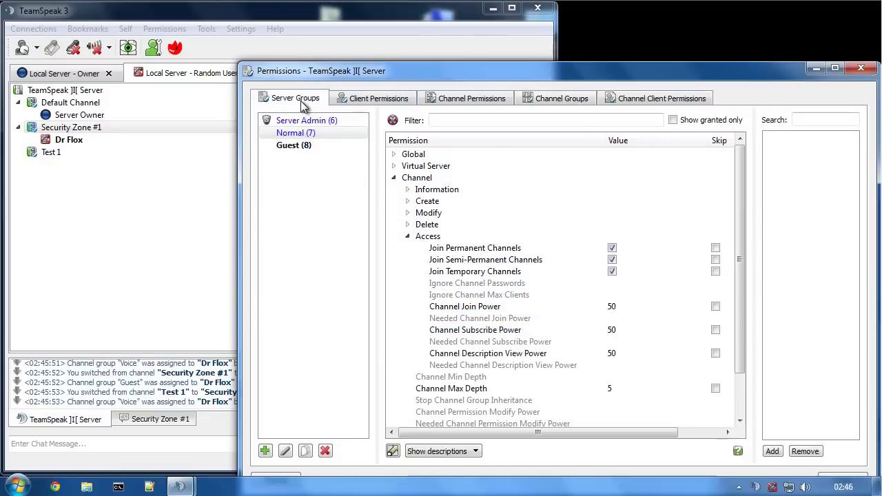
{"action": "left_click", "coordinate": [291, 134]}
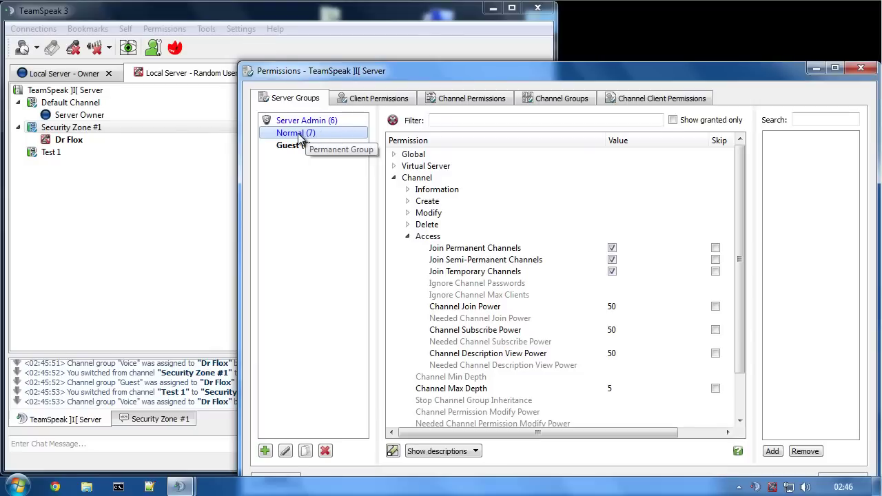
{"action": "left_click", "coordinate": [613, 306]}
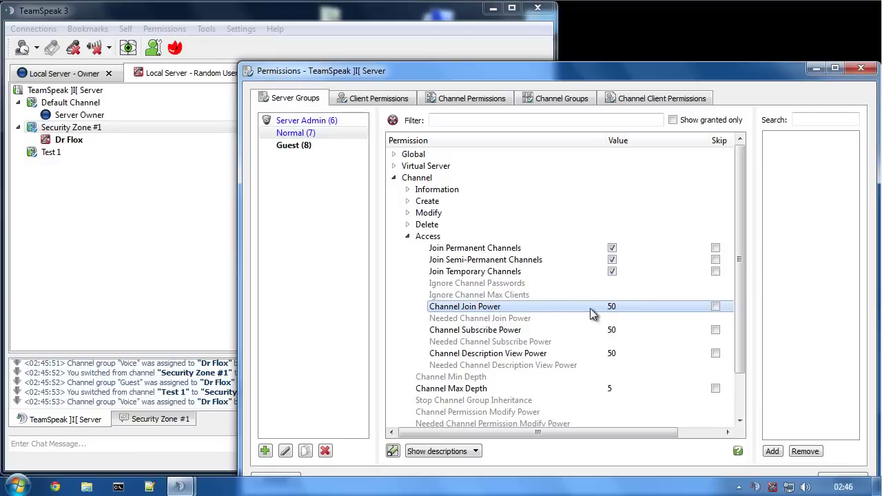
{"action": "left_click", "coordinate": [551, 99]}
{"action": "right_click", "coordinate": [73, 140]}
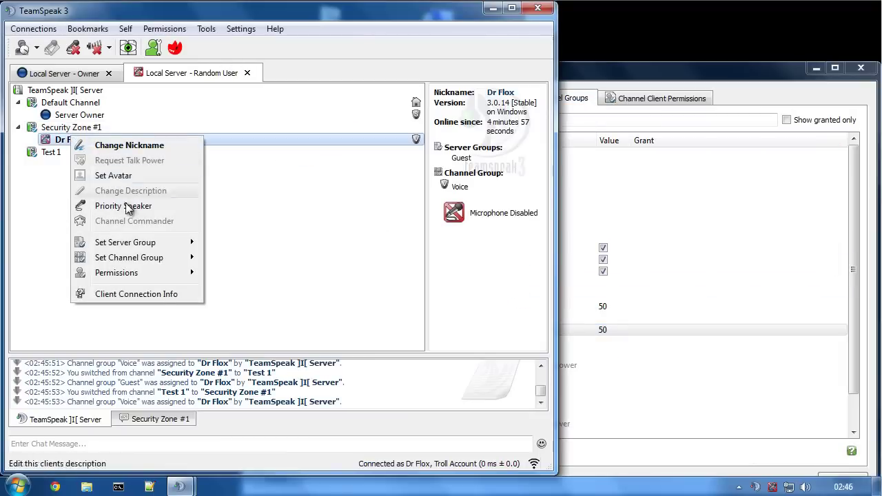
- Give the test user the Guest channel group, move him to Default Channel, and try joining Security Zone #1
{"action": "left_click", "coordinate": [48, 72]}
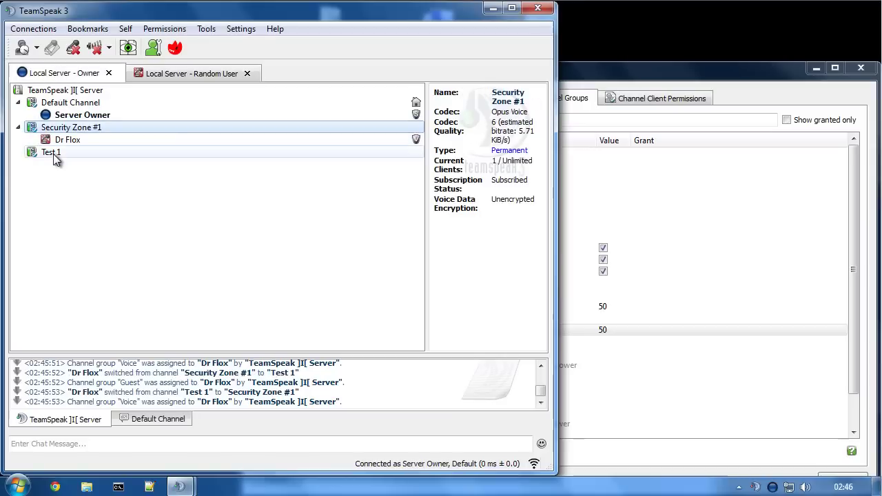
{"action": "right_click", "coordinate": [60, 142]}
{"action": "mouse_move", "coordinate": [122, 298]}
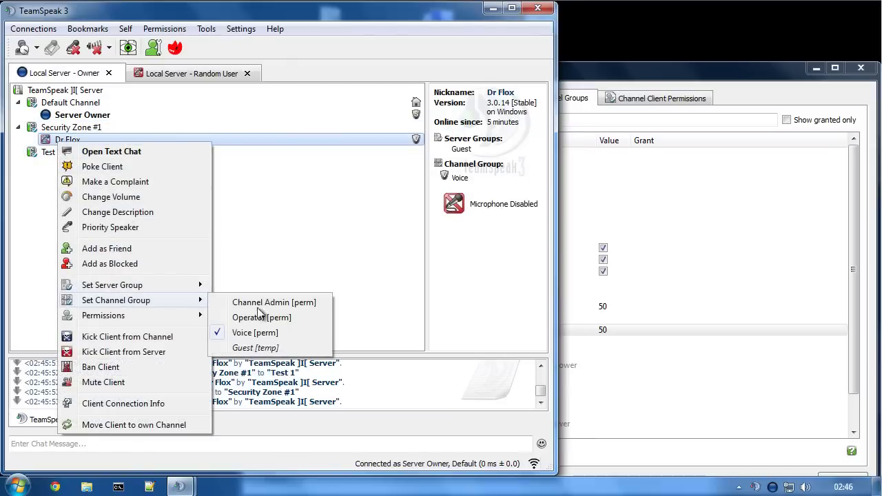
{"action": "left_click", "coordinate": [252, 349]}
{"action": "left_click_drag", "start_coordinate": [75, 142], "coordinate": [69, 103]}
{"action": "left_click", "coordinate": [188, 75]}
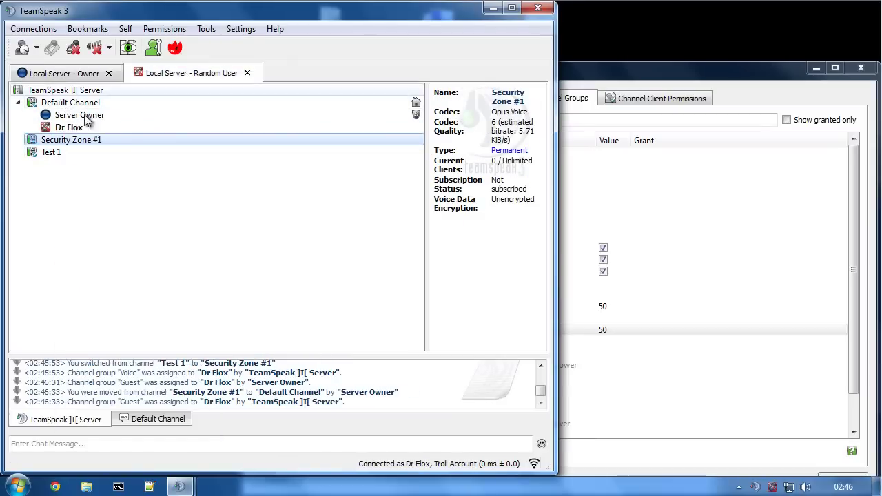
{"action": "double_click", "coordinate": [44, 141]}
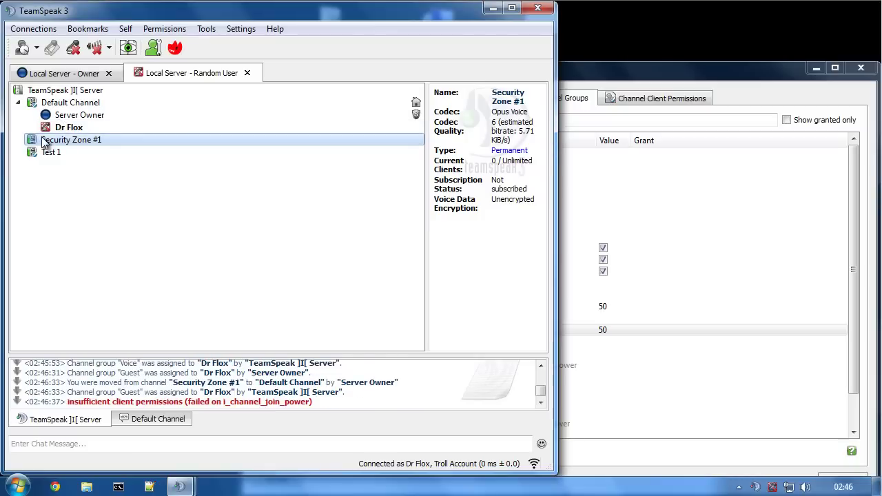
- Add the test user to the Normal server group and retry Security Zone #1, which still refuses him
{"action": "left_click", "coordinate": [28, 73]}
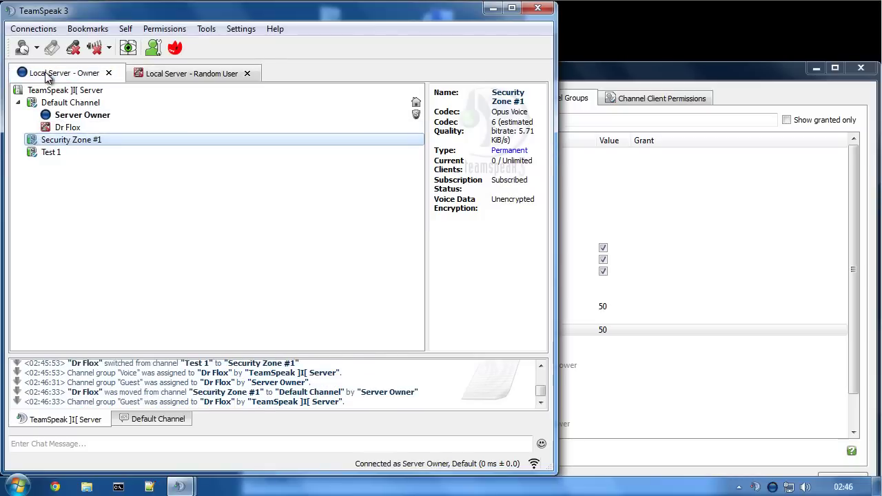
{"action": "right_click", "coordinate": [65, 129]}
{"action": "mouse_move", "coordinate": [100, 273]}
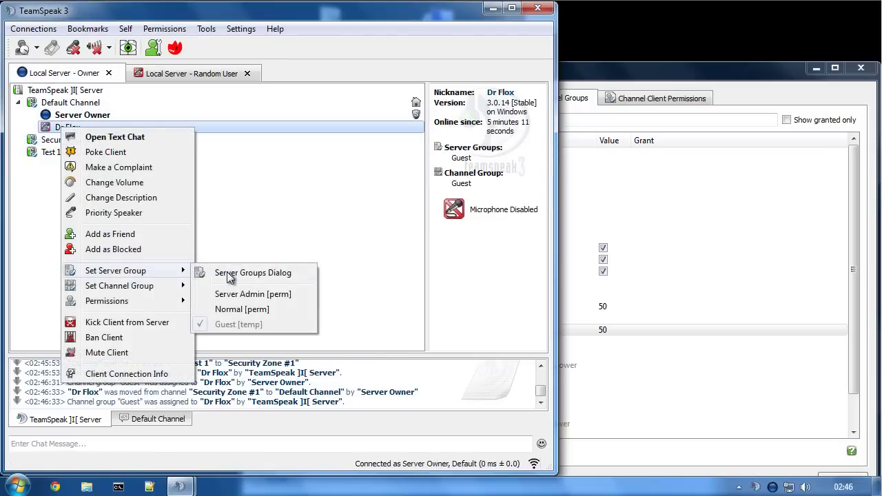
{"action": "left_click", "coordinate": [255, 311]}
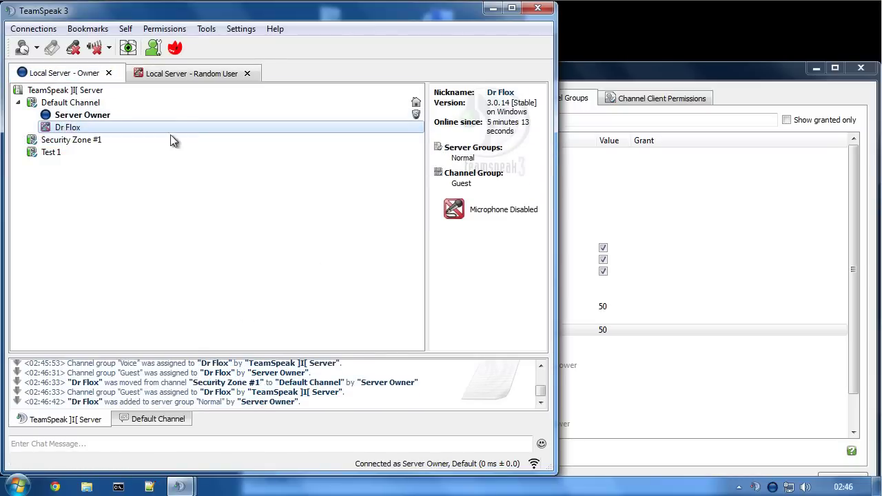
{"action": "left_click", "coordinate": [150, 73]}
{"action": "left_click", "coordinate": [128, 48]}
{"action": "left_click", "coordinate": [127, 48]}
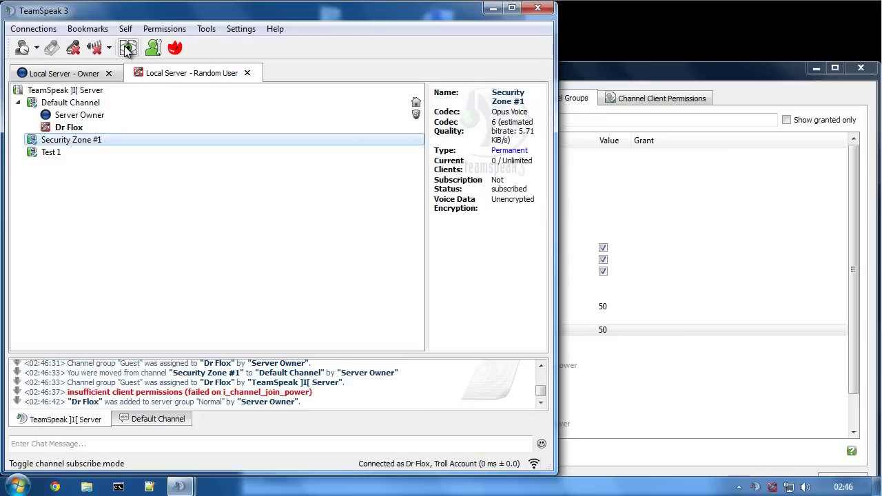
{"action": "double_click", "coordinate": [66, 141]}
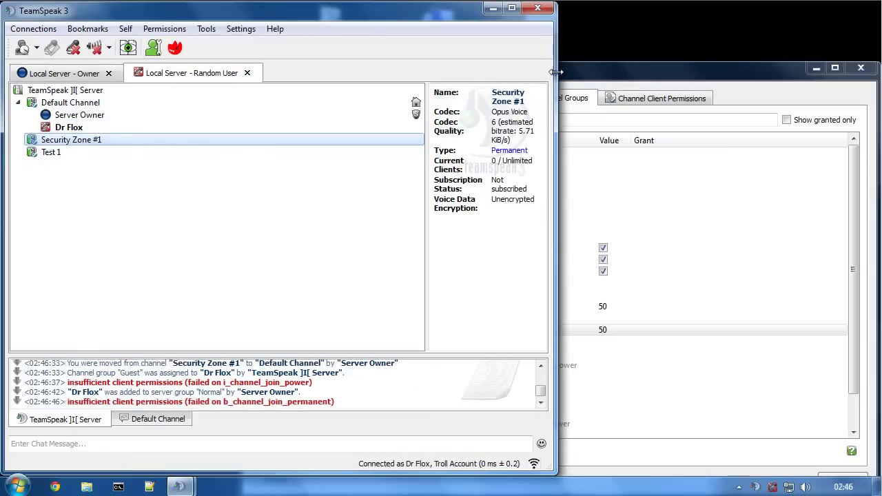
{"action": "left_click", "coordinate": [582, 74]}
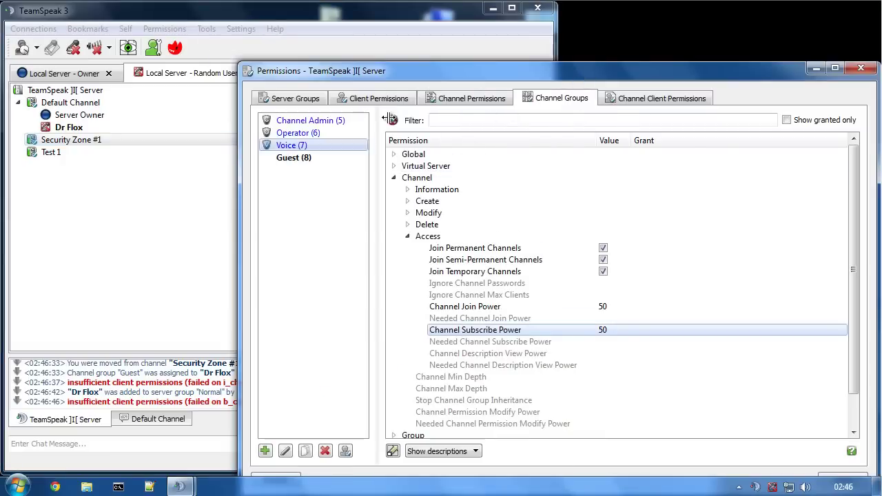
{"action": "left_click", "coordinate": [465, 99]}
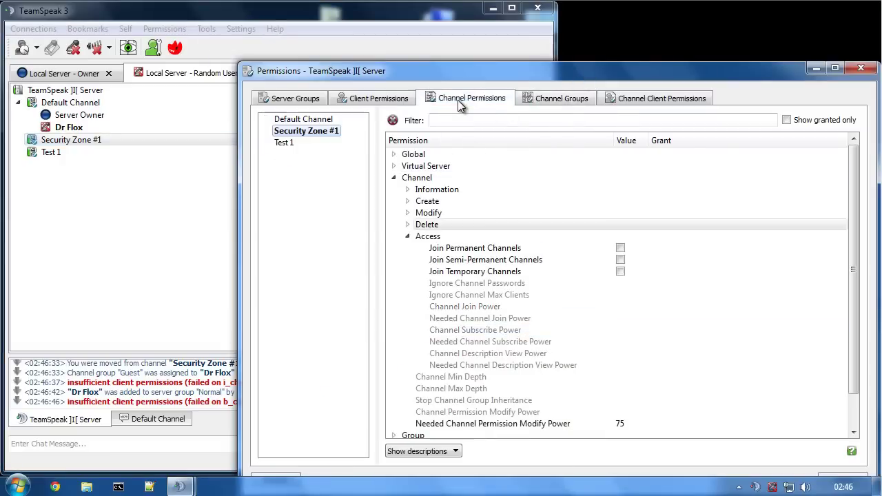
{"action": "left_click", "coordinate": [475, 249]}
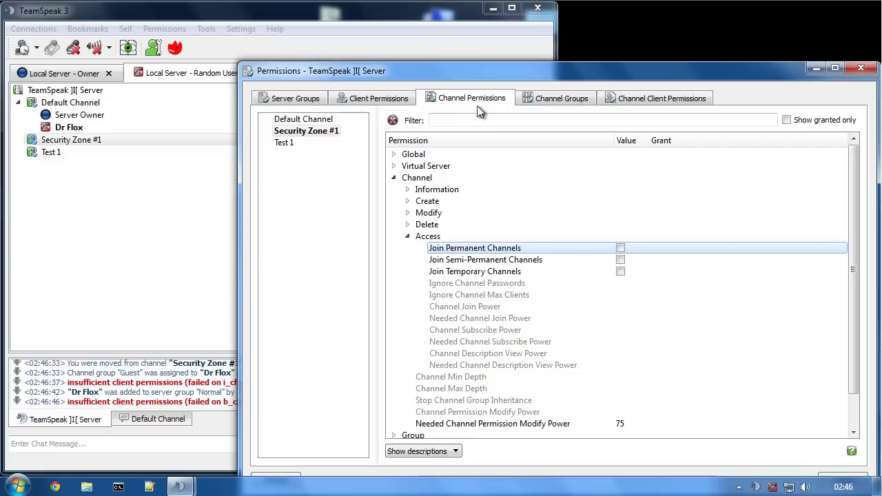
{"action": "left_click", "coordinate": [288, 102]}
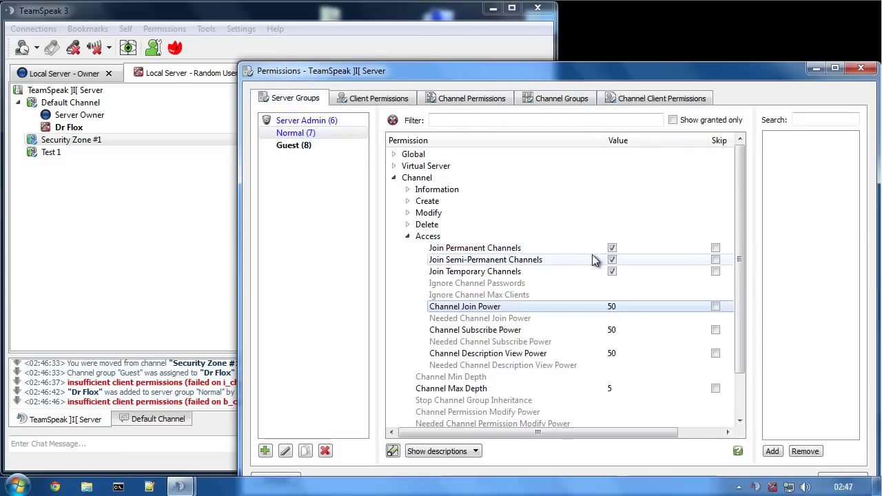
{"action": "left_click", "coordinate": [564, 251]}
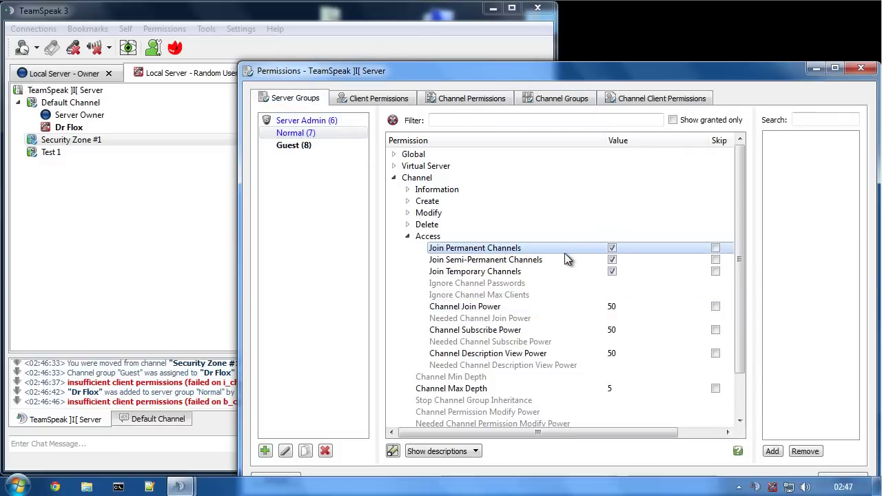
{"action": "left_click", "coordinate": [565, 260]}
{"action": "left_click", "coordinate": [565, 270]}
{"action": "left_click", "coordinate": [555, 311]}
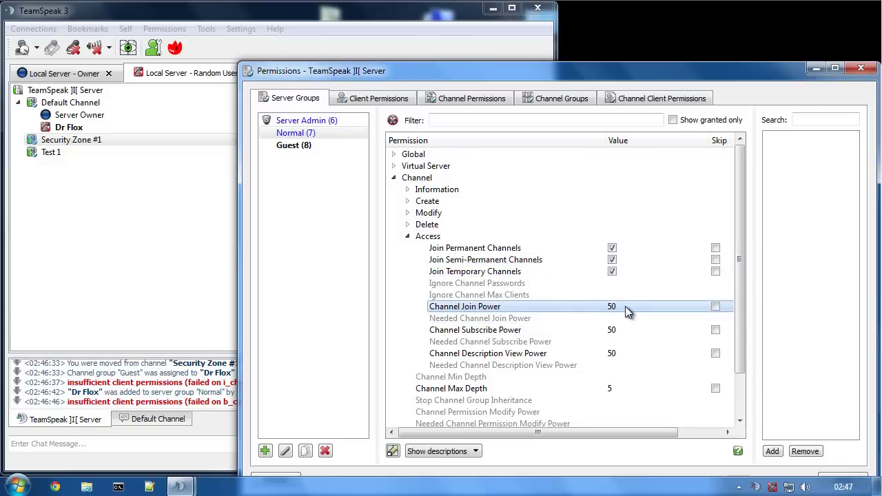
{"action": "left_click", "coordinate": [450, 98]}
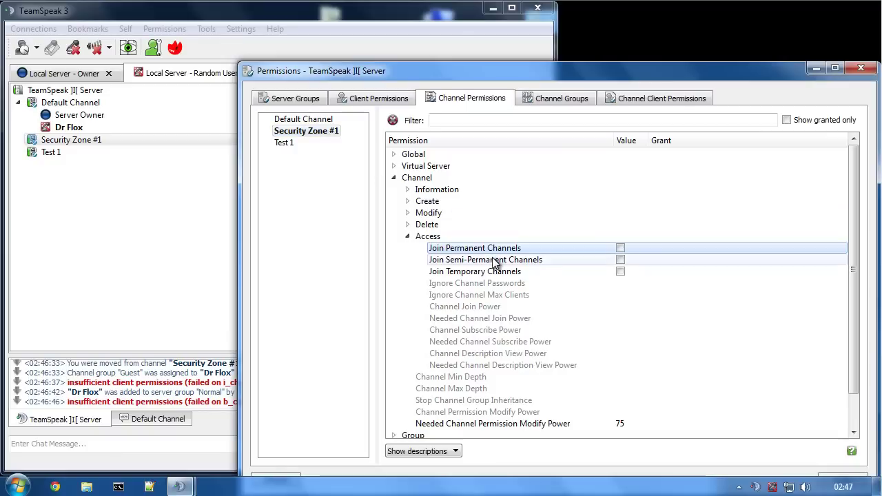
{"action": "left_click", "coordinate": [469, 271]}
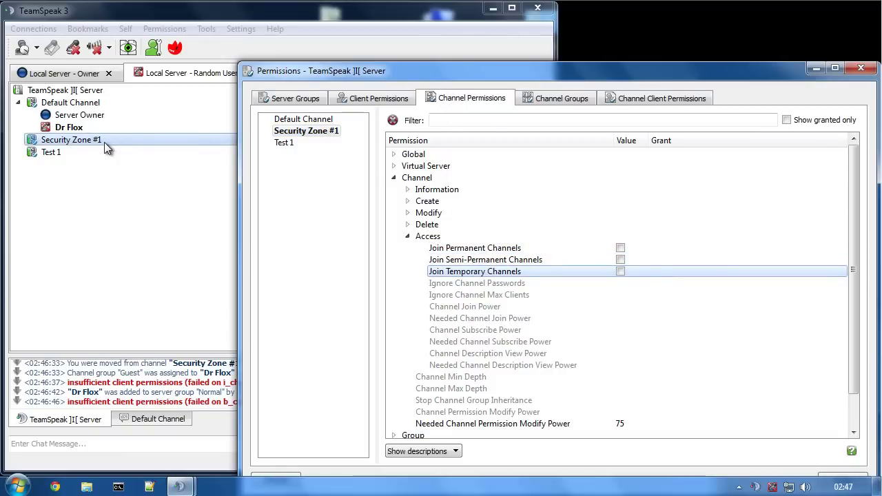
{"action": "left_click", "coordinate": [326, 35]}
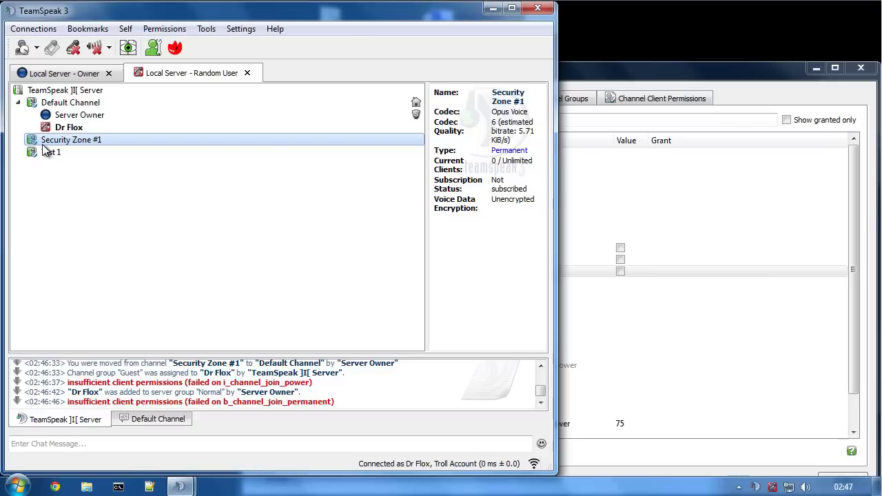
- Open Security Zone #1's Channel Permissions with the Channel > Access permissions listed
{"action": "left_click", "coordinate": [587, 77]}
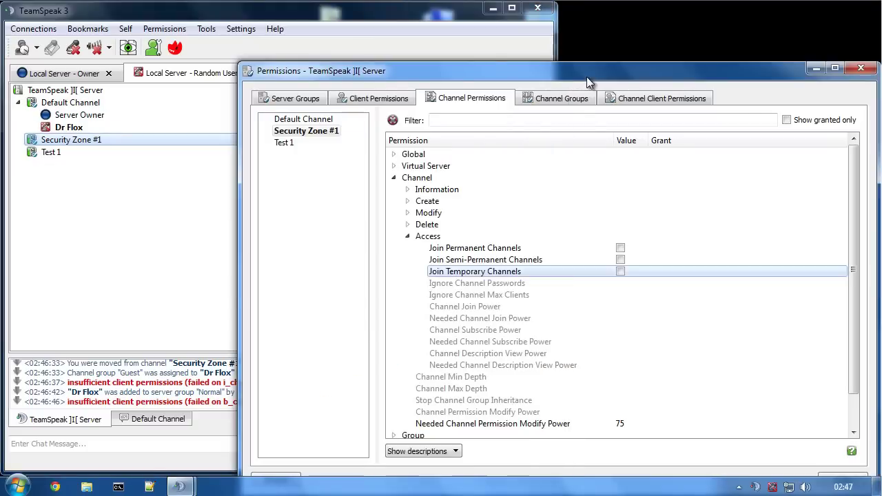
{"action": "left_click", "coordinate": [311, 132]}
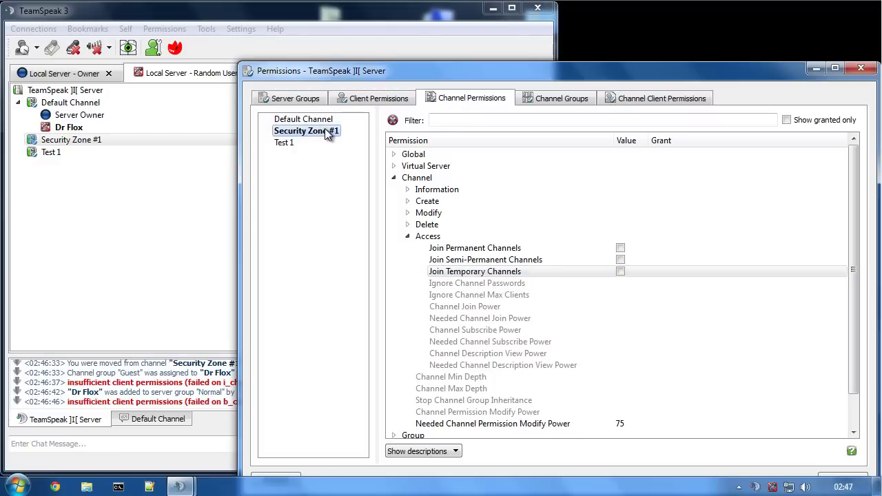
{"action": "right_click", "coordinate": [66, 139]}
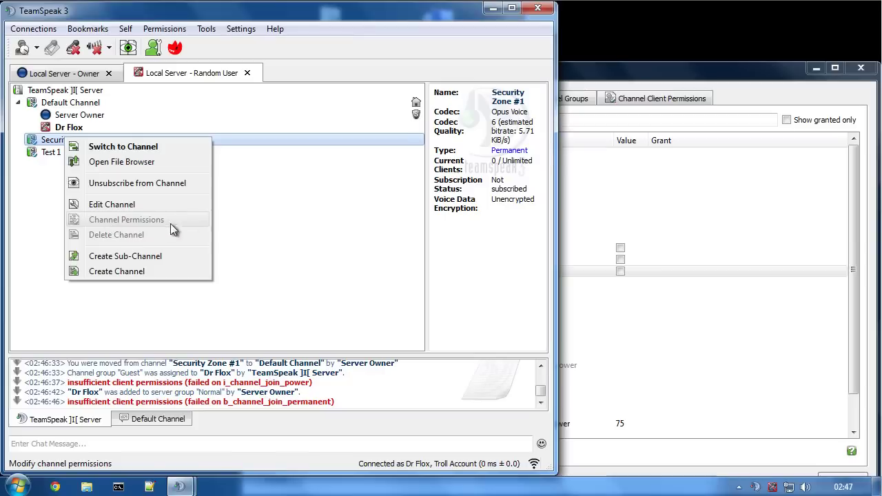
{"action": "left_click", "coordinate": [117, 220]}
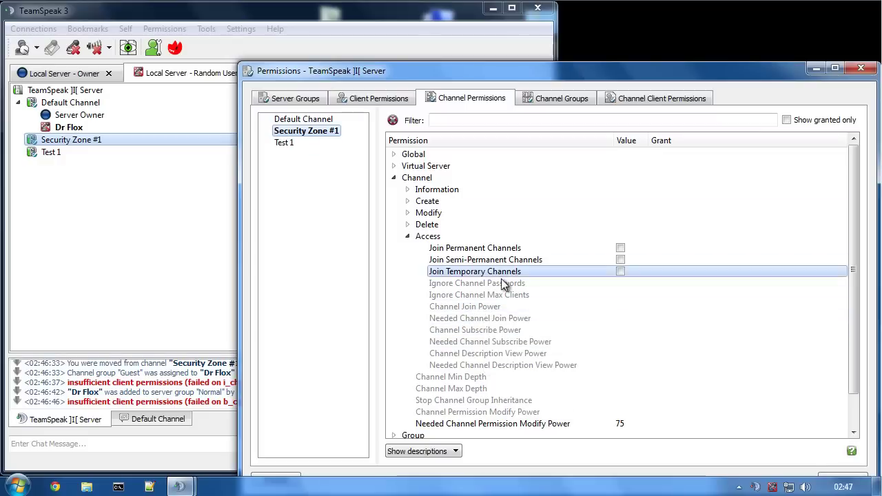
- Set Security Zone #1's Channel Join Power and Channel Subscribe Power to 0
{"action": "double_click", "coordinate": [472, 309]}
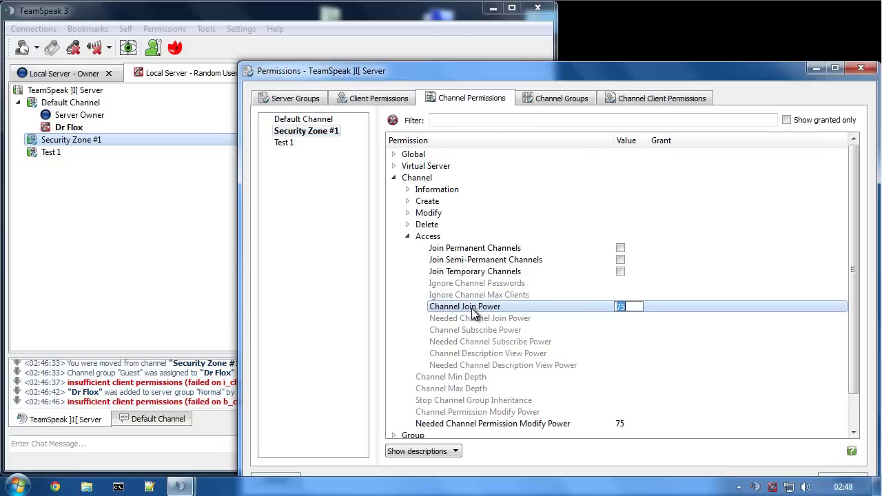
{"action": "type", "text": "0"}
{"action": "key", "text": "Return"}
{"action": "double_click", "coordinate": [480, 332]}
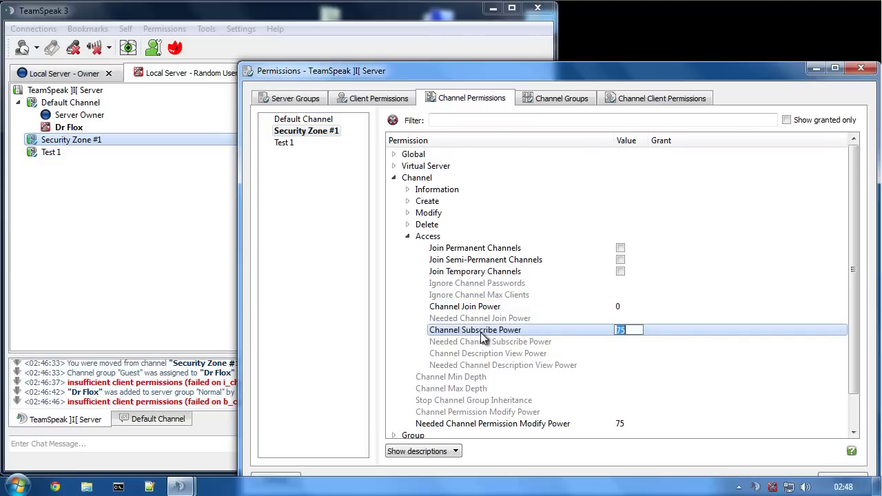
{"action": "type", "text": "0"}
{"action": "key", "text": "Return"}
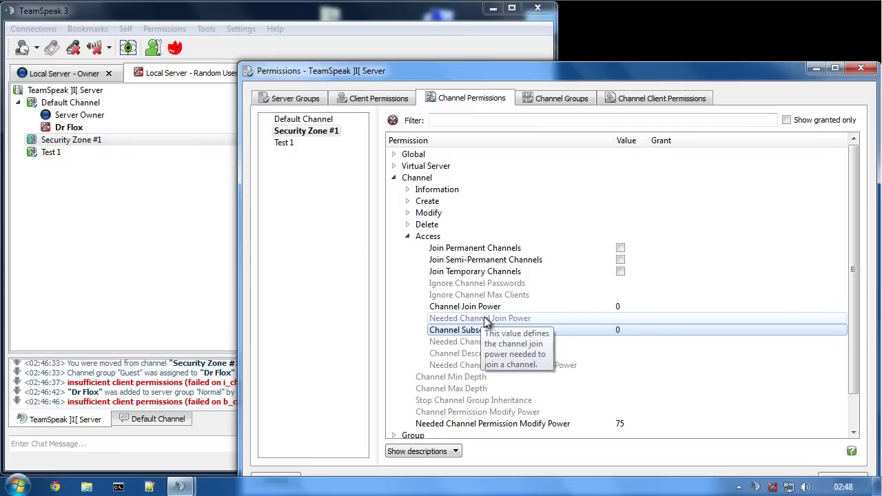
- Set its Needed Channel Join Power and Needed Channel Subscribe Power to 50
{"action": "double_click", "coordinate": [481, 319]}
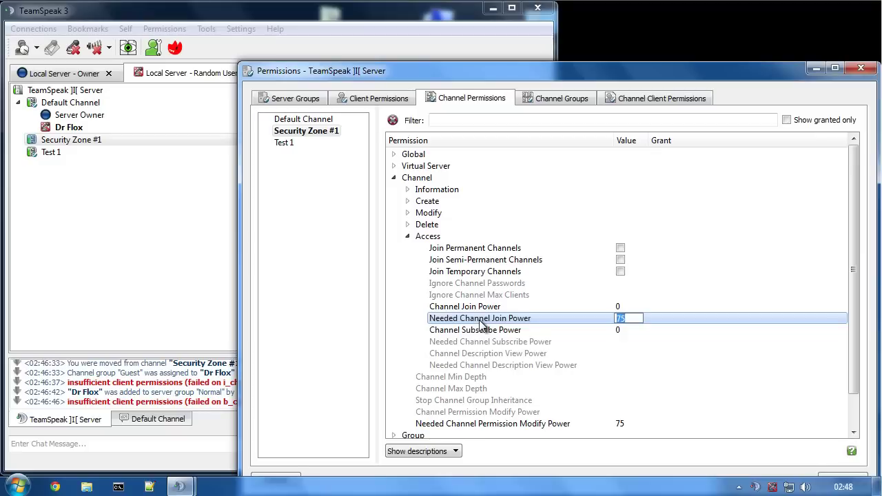
{"action": "type", "text": "50"}
{"action": "key", "text": "Return"}
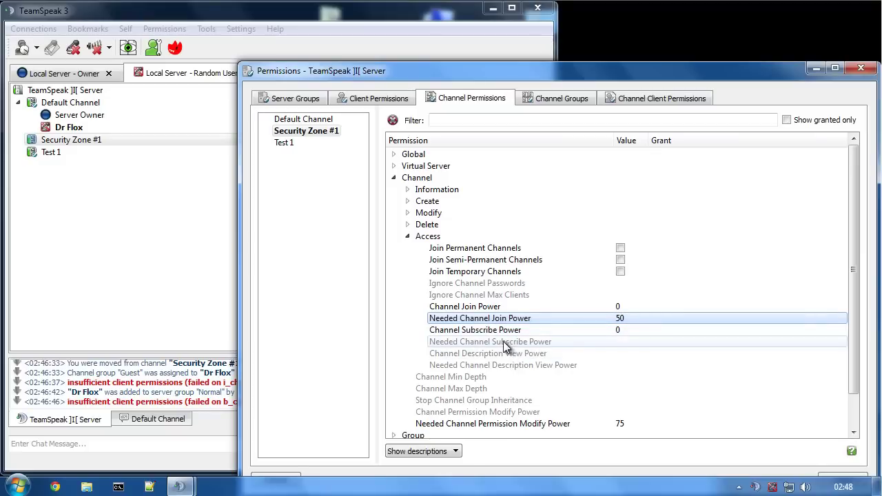
{"action": "double_click", "coordinate": [503, 341]}
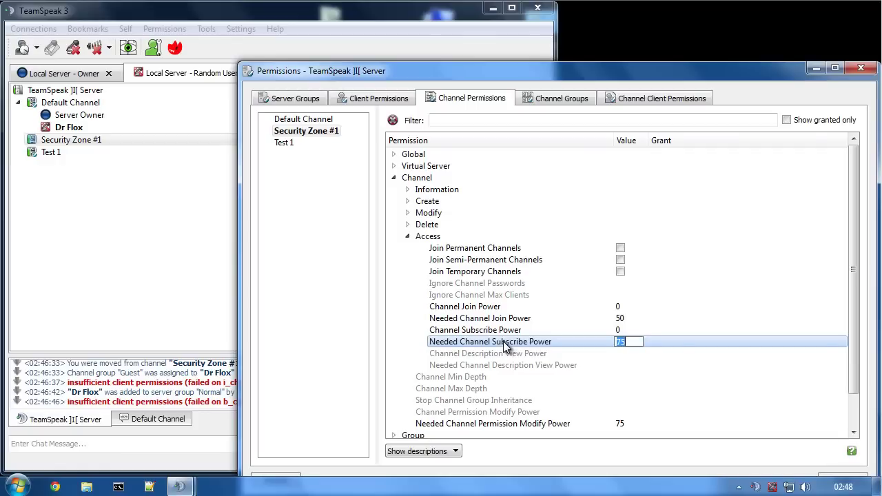
{"action": "type", "text": "50"}
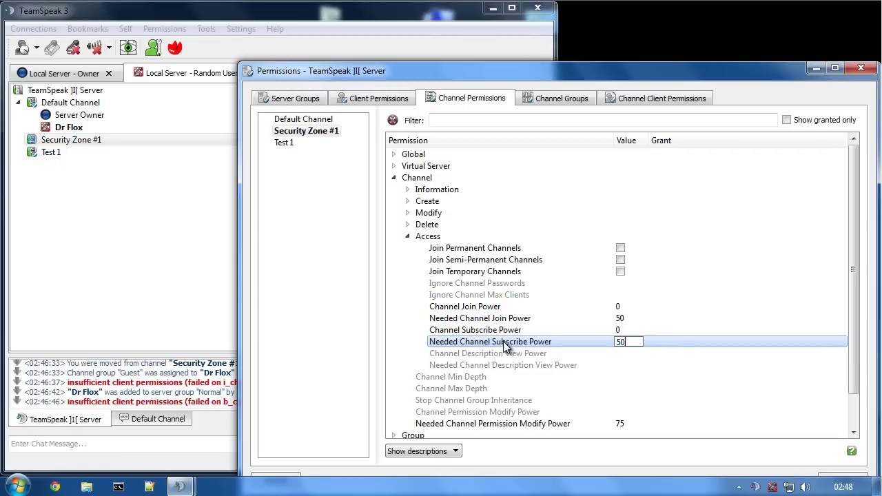
{"action": "key", "text": "Return"}
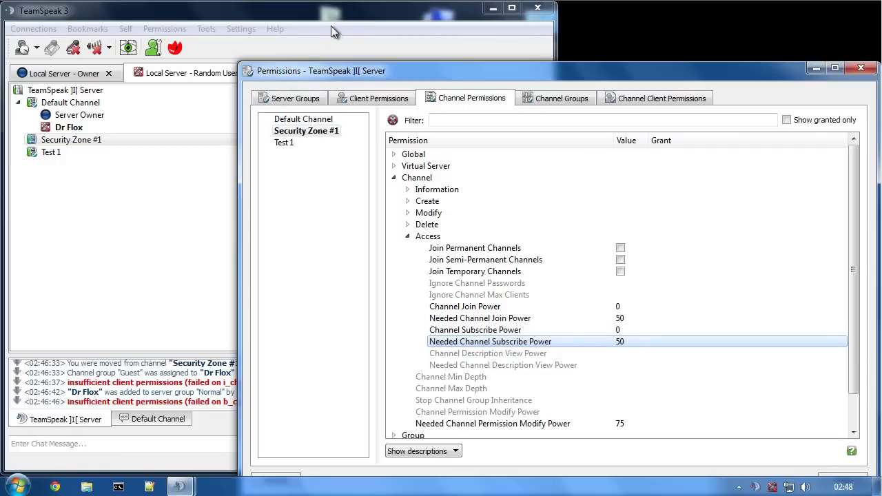
{"action": "left_click", "coordinate": [325, 34]}
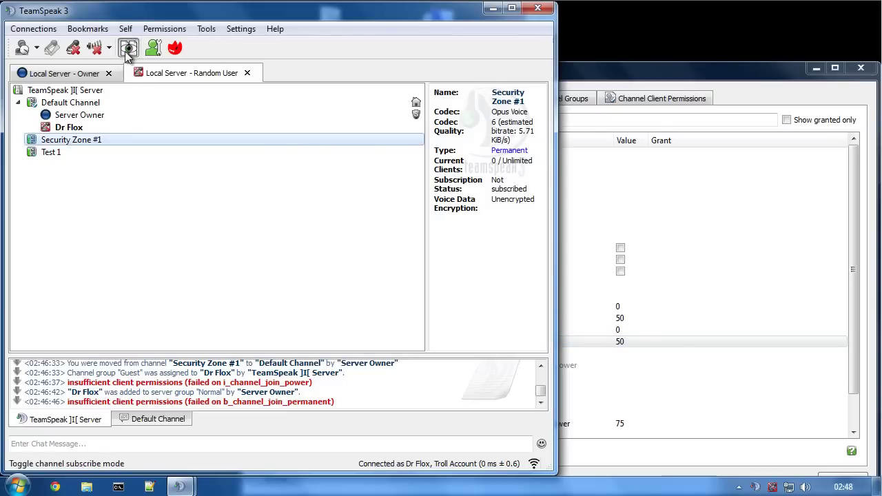
- Toggle channel subscribe mode and inspect the Normal server group's Channel Subscribe Power
{"action": "left_click", "coordinate": [128, 55]}
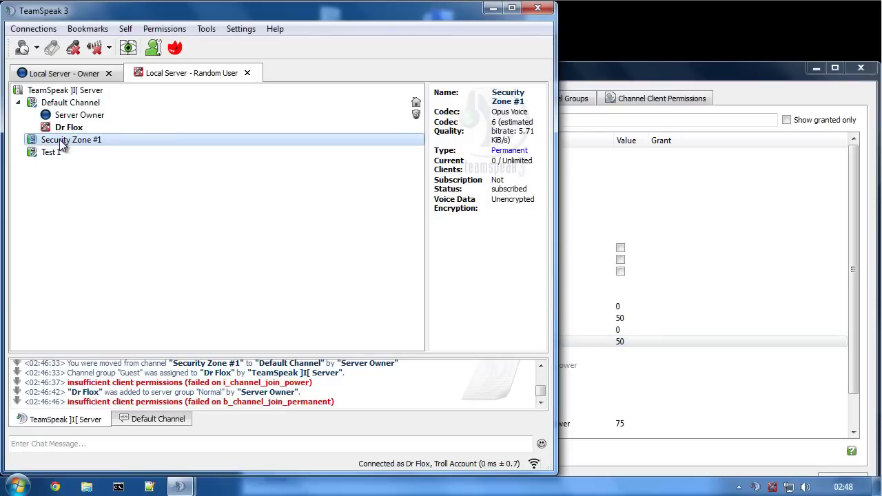
{"action": "left_click", "coordinate": [87, 128]}
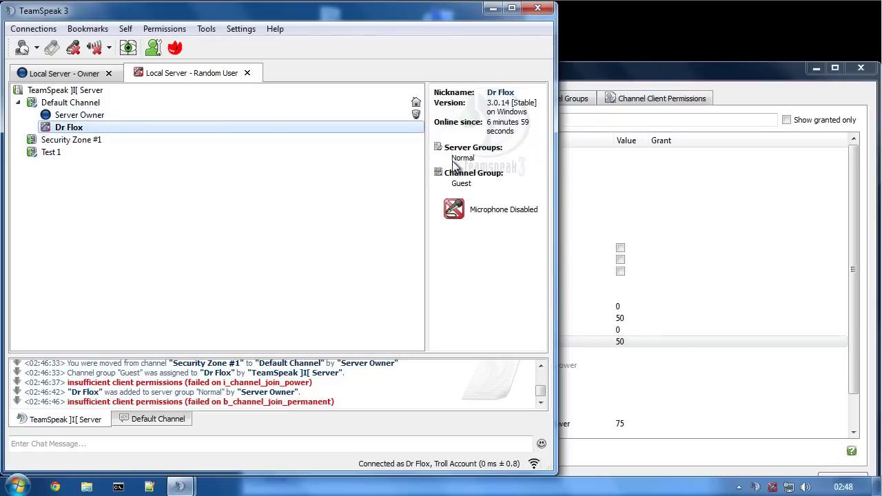
{"action": "left_click", "coordinate": [631, 68]}
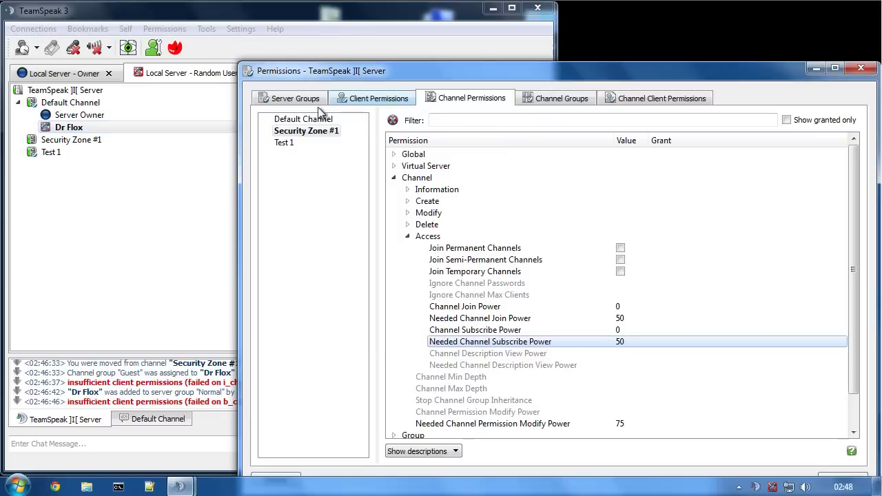
{"action": "left_click", "coordinate": [279, 99]}
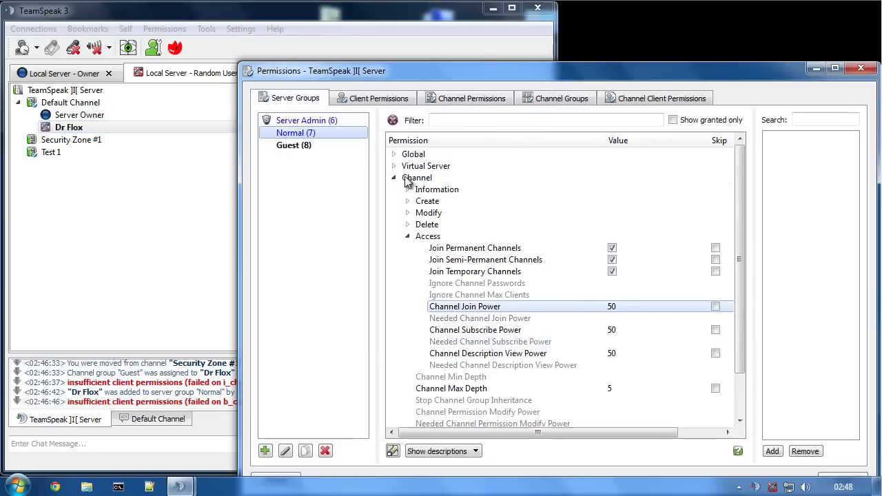
{"action": "left_click", "coordinate": [495, 334]}
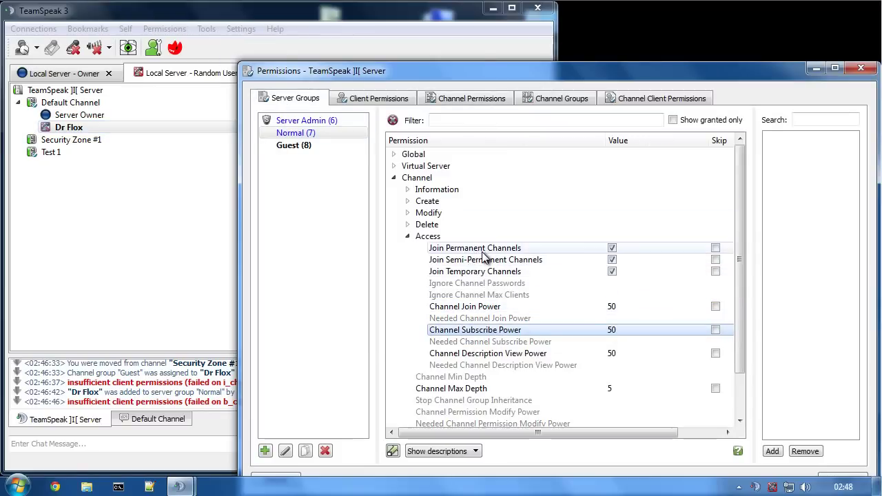
- Try joining Security Zone #1 as the random user, refused on join power, then move the owner into it
{"action": "left_click", "coordinate": [88, 139]}
{"action": "double_click", "coordinate": [73, 140]}
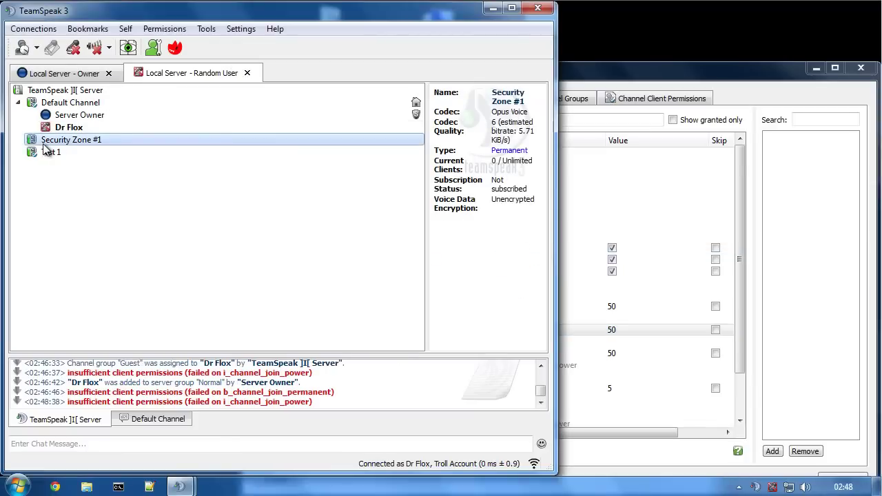
{"action": "double_click", "coordinate": [59, 141]}
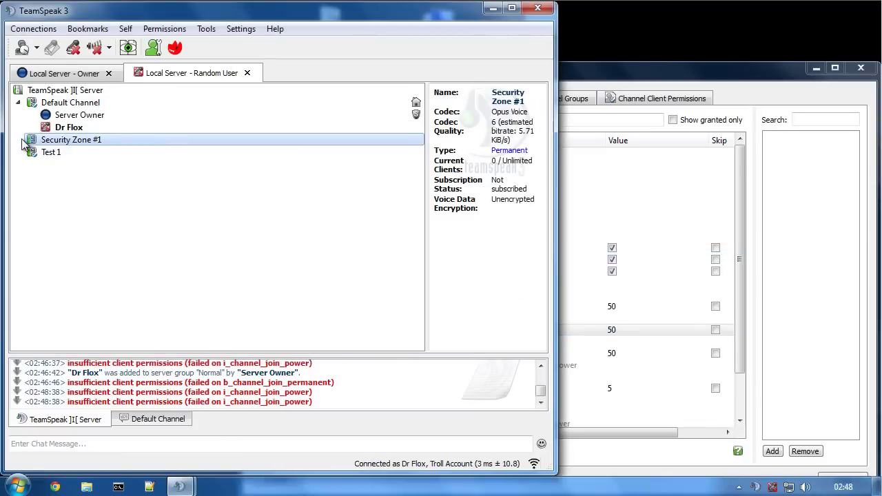
{"action": "left_click", "coordinate": [61, 73]}
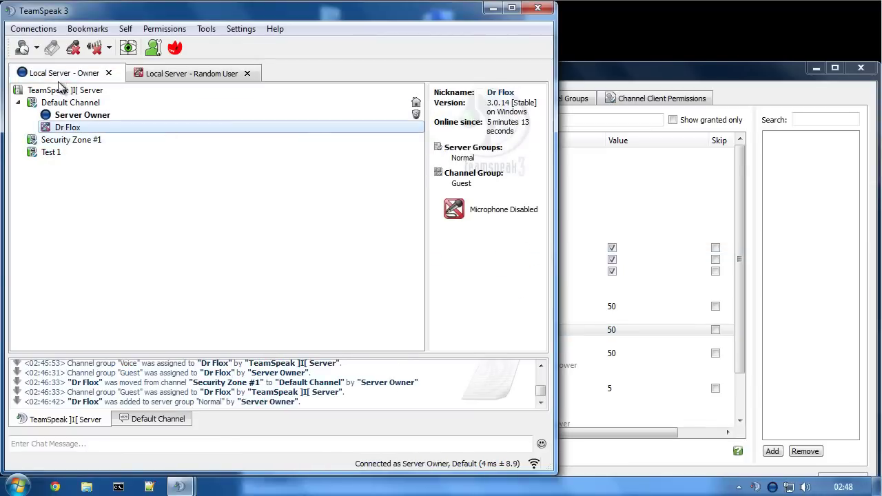
{"action": "double_click", "coordinate": [50, 141]}
{"action": "left_click", "coordinate": [158, 74]}
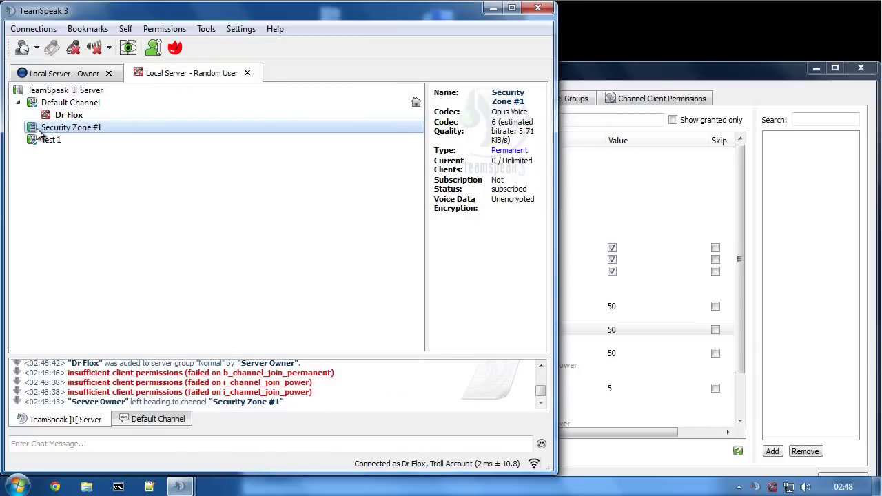
{"action": "left_click_drag", "start_coordinate": [504, 164], "coordinate": [492, 164]}
- As the owner, drag the test user into Security Zone #1 and set their channel group to Voice
{"action": "left_click", "coordinate": [497, 168]}
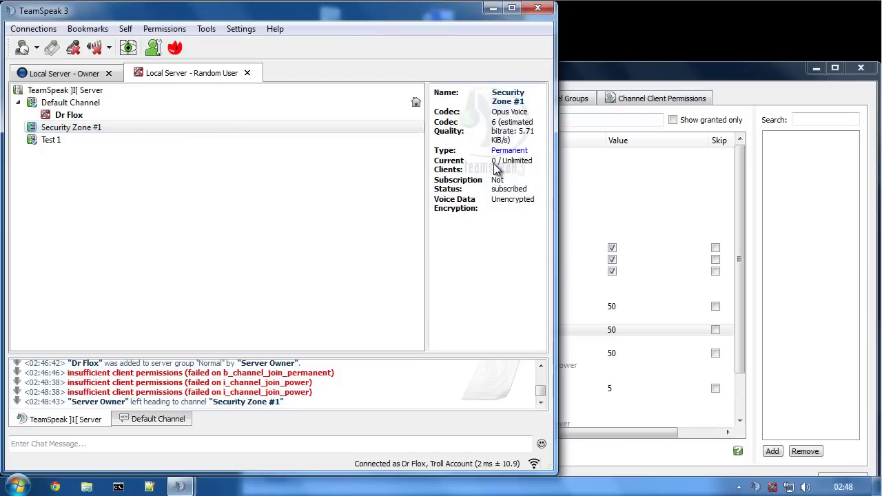
{"action": "left_click", "coordinate": [66, 77]}
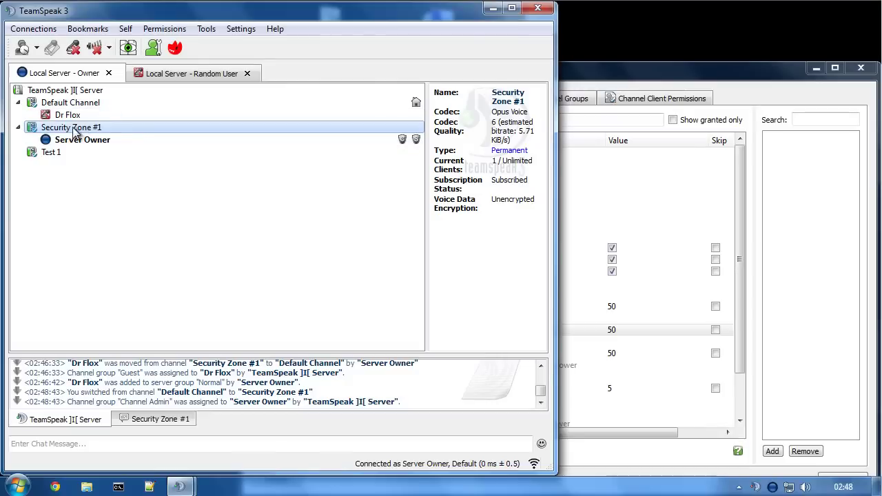
{"action": "left_click_drag", "start_coordinate": [66, 115], "coordinate": [73, 129]}
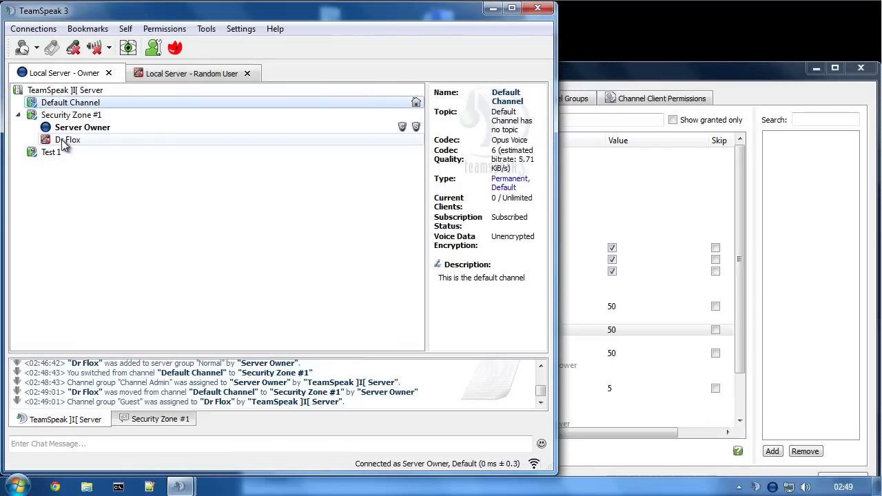
{"action": "right_click", "coordinate": [61, 139]}
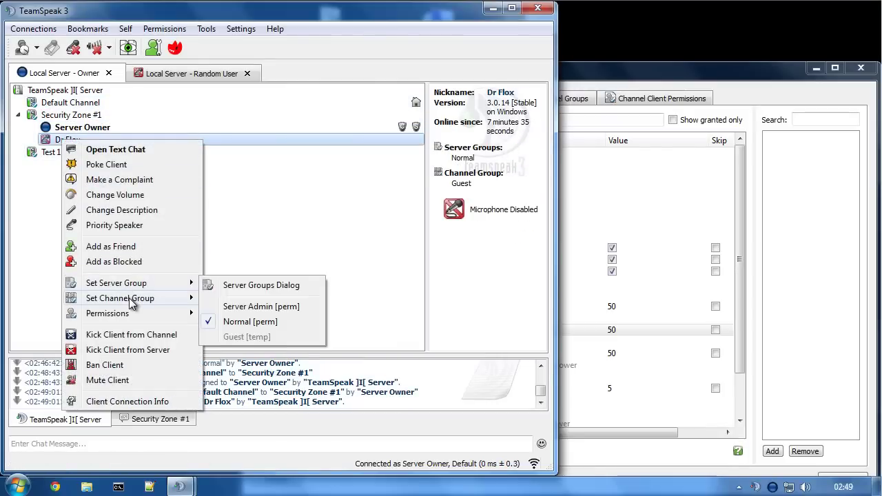
{"action": "mouse_move", "coordinate": [131, 304]}
{"action": "left_click", "coordinate": [246, 329]}
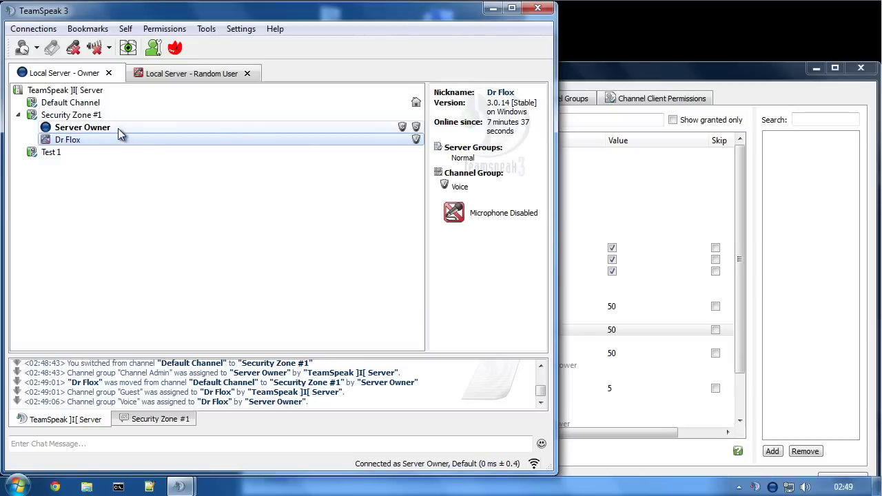
{"action": "left_click", "coordinate": [557, 75]}
{"action": "left_click", "coordinate": [556, 96]}
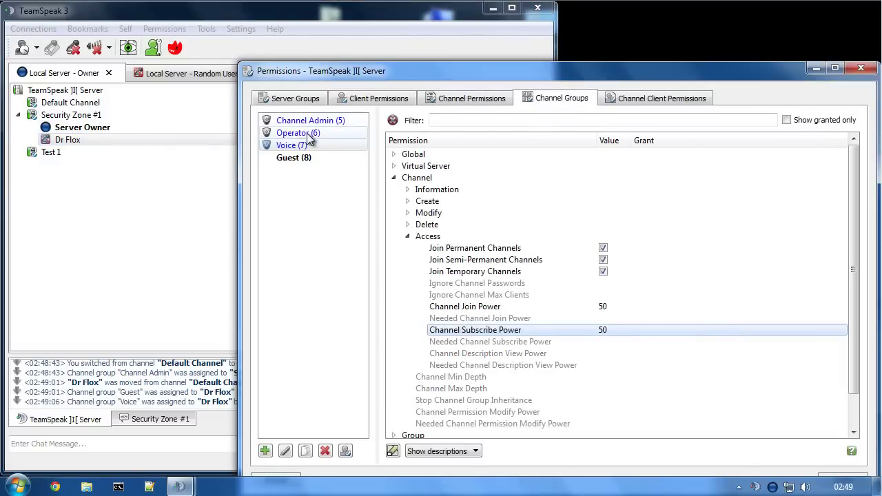
{"action": "left_click", "coordinate": [304, 134]}
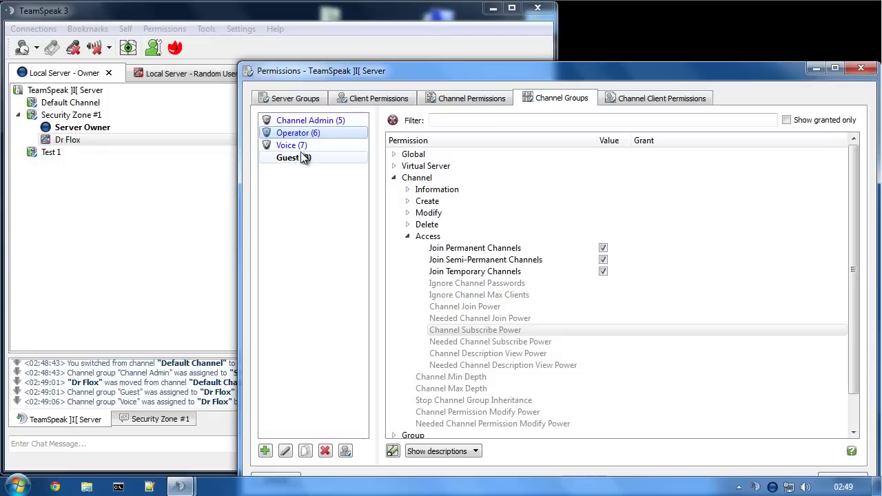
{"action": "left_click", "coordinate": [85, 131]}
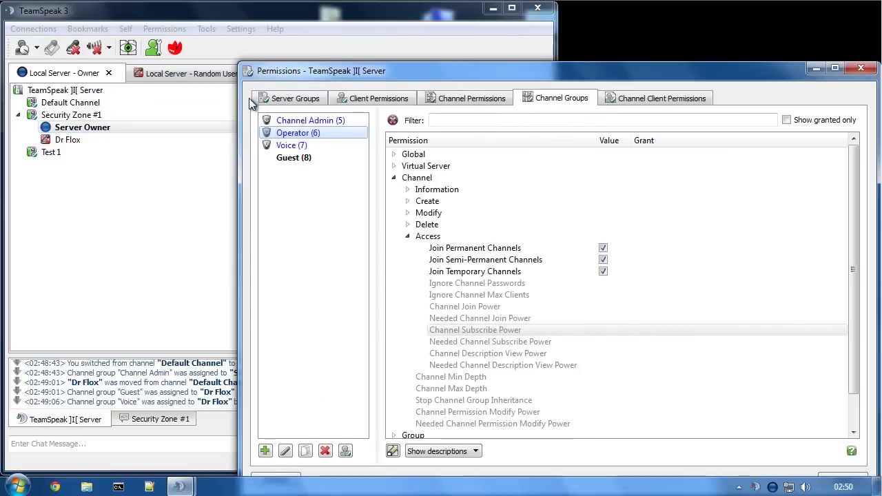
- Switch to the Server Groups permissions and expand the Client permission category
{"action": "left_click", "coordinate": [296, 98]}
{"action": "left_click", "coordinate": [313, 120]}
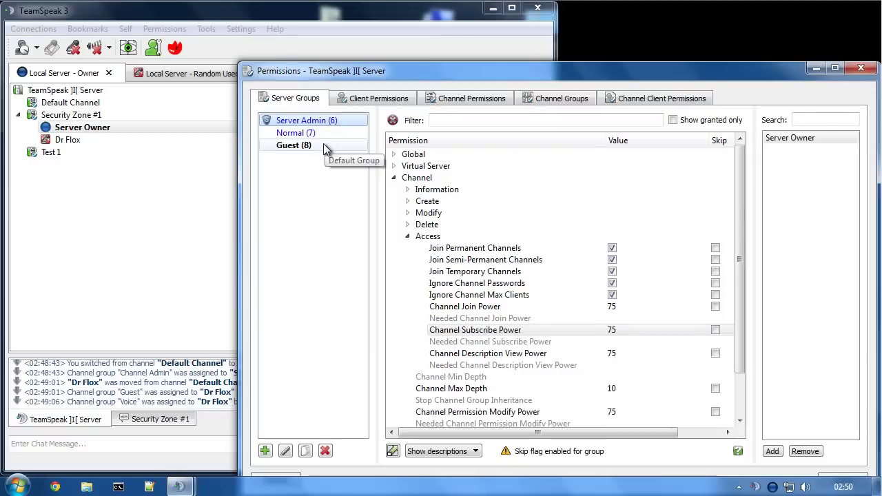
{"action": "left_click", "coordinate": [394, 178]}
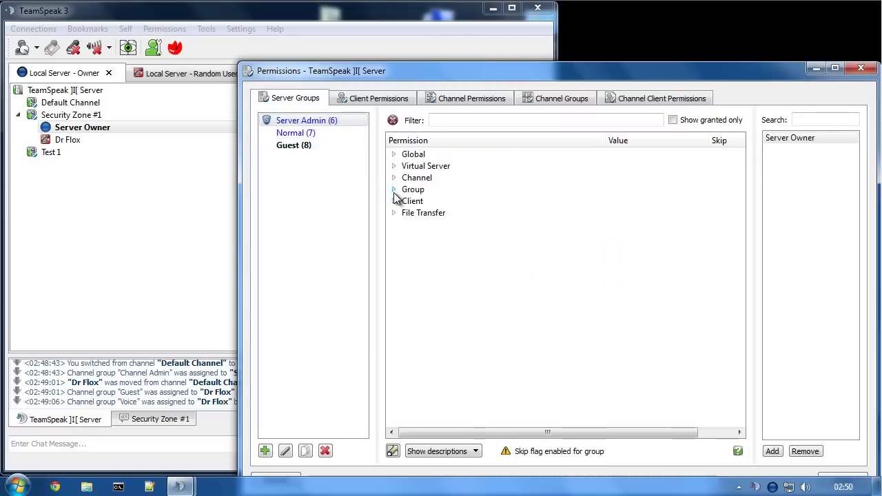
{"action": "left_click", "coordinate": [394, 191]}
{"action": "left_click", "coordinate": [394, 191]}
{"action": "left_click", "coordinate": [394, 213]}
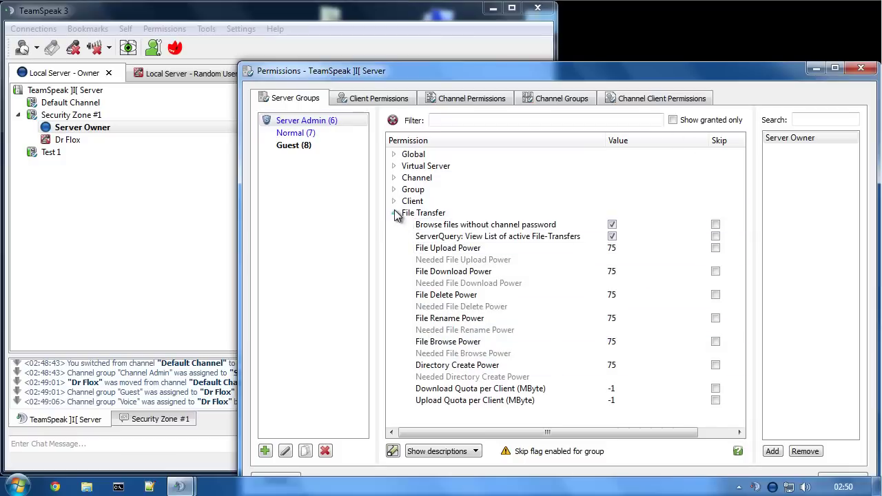
{"action": "left_click", "coordinate": [394, 212]}
{"action": "left_click", "coordinate": [394, 200]}
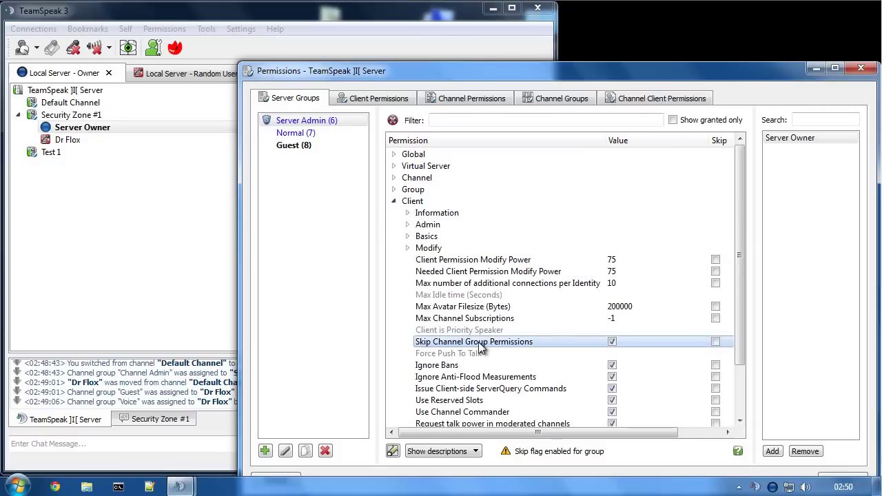
- Compare the Normal and Server Admin groups' client permissions, leaving Normal selected
{"action": "mouse_move", "coordinate": [483, 348]}
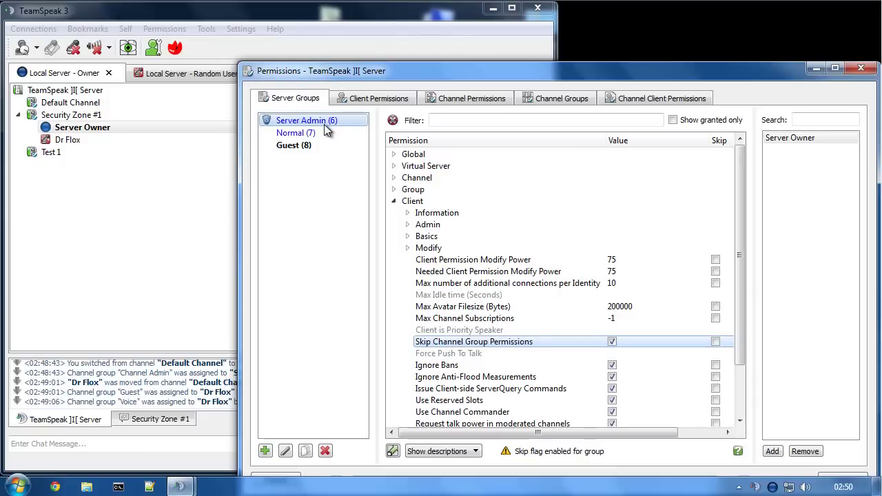
{"action": "left_click", "coordinate": [297, 134]}
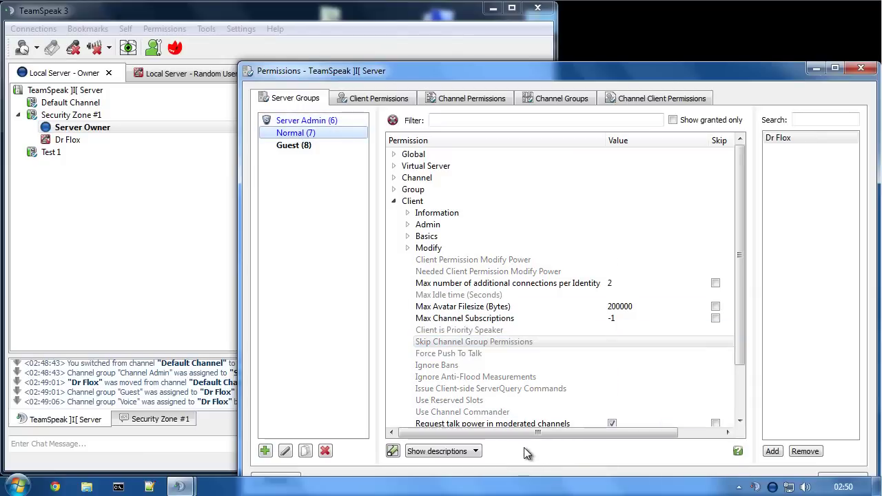
{"action": "left_click", "coordinate": [297, 121]}
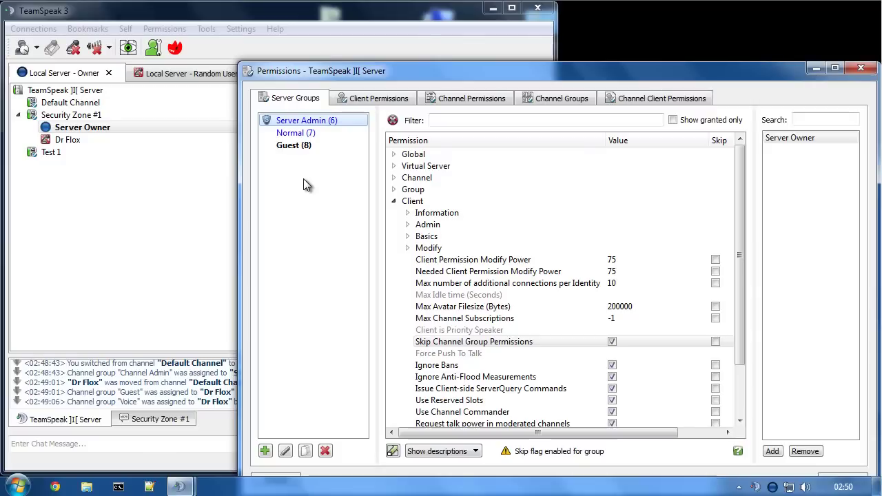
{"action": "left_click", "coordinate": [291, 138]}
- Rename the Normal server group to 'Sub-Admin' and maximize the permissions window
{"action": "left_click", "coordinate": [291, 139]}
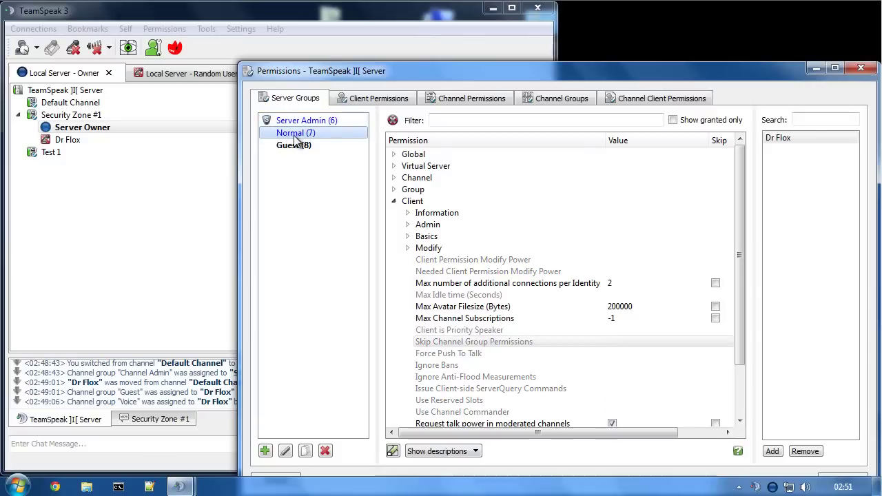
{"action": "type", "text": "Sub-"}
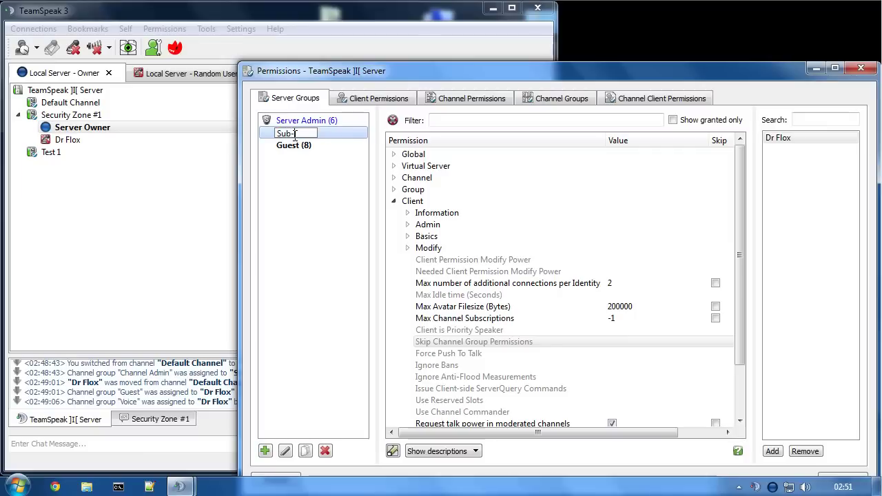
{"action": "type", "text": "Admin"}
{"action": "key", "text": "Return"}
{"action": "left_click", "coordinate": [835, 67]}
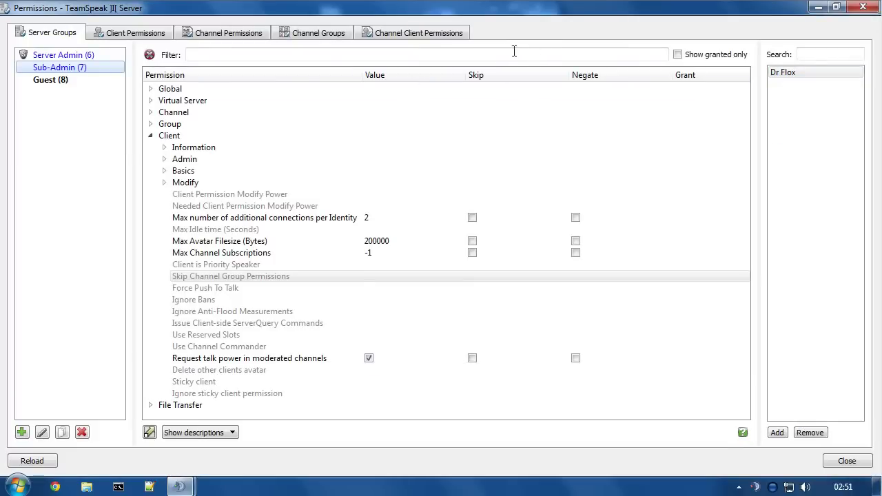
- Under Channel permissions, set Needed Channel Join Power to 0 with Skip enabled
{"action": "left_click", "coordinate": [150, 136]}
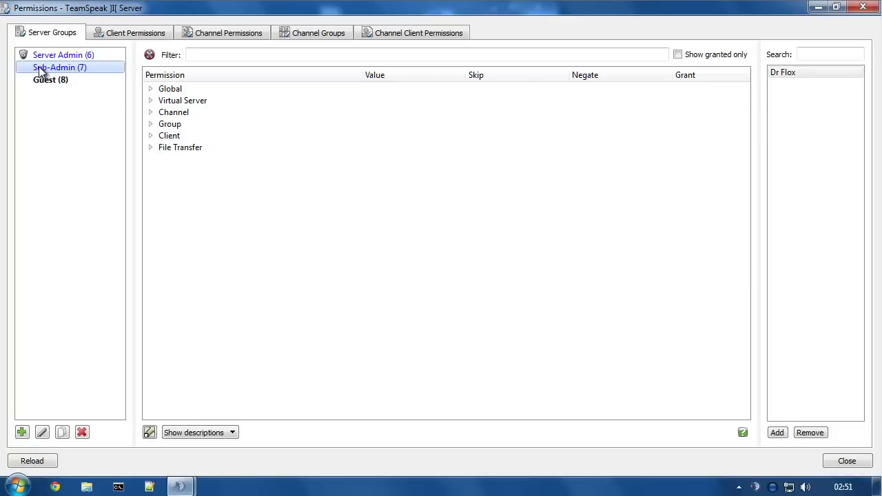
{"action": "left_click", "coordinate": [151, 112]}
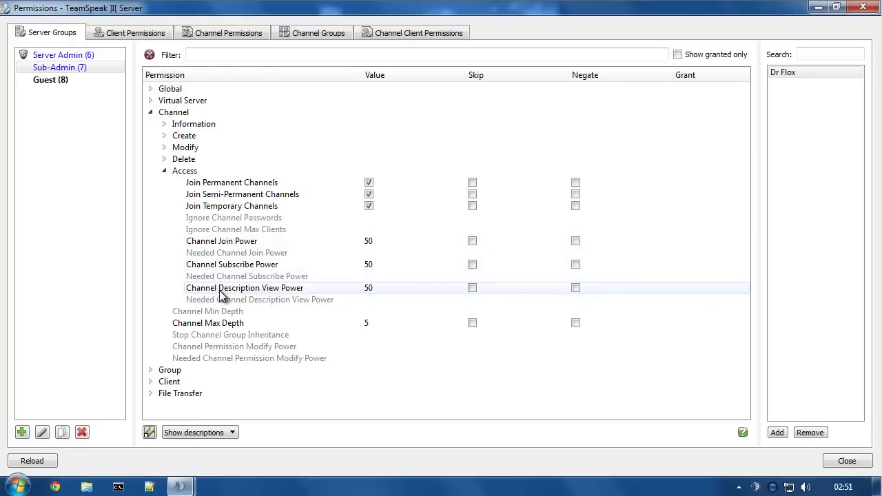
{"action": "mouse_move", "coordinate": [290, 293]}
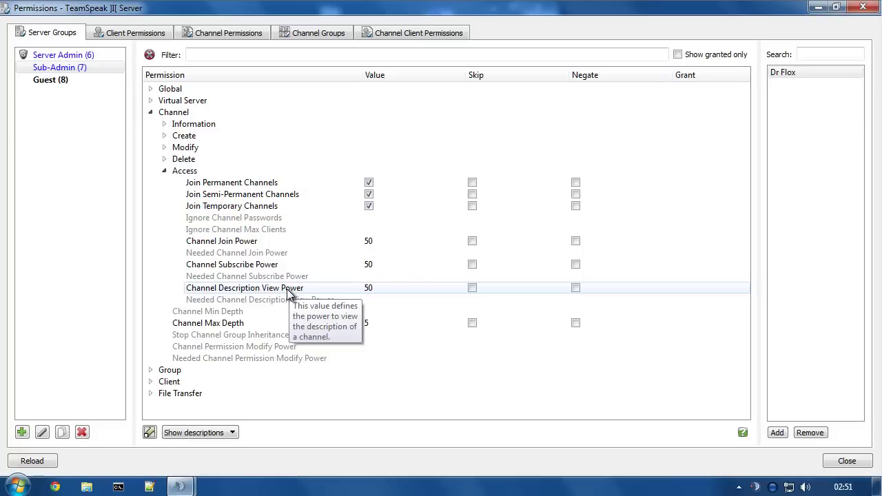
{"action": "left_click", "coordinate": [279, 242]}
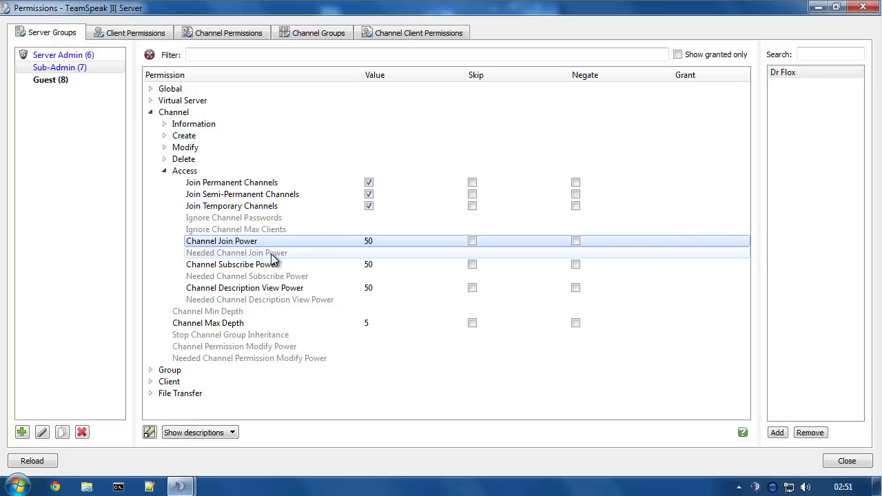
{"action": "mouse_move", "coordinate": [273, 260]}
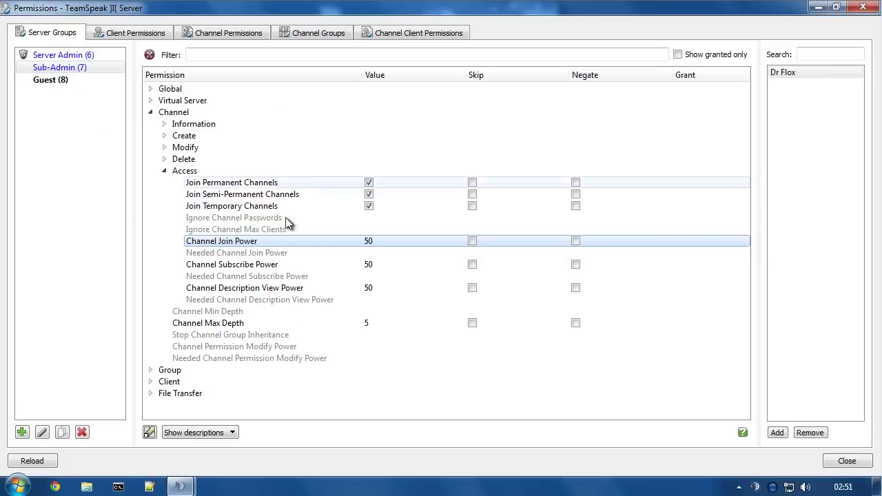
{"action": "double_click", "coordinate": [253, 253]}
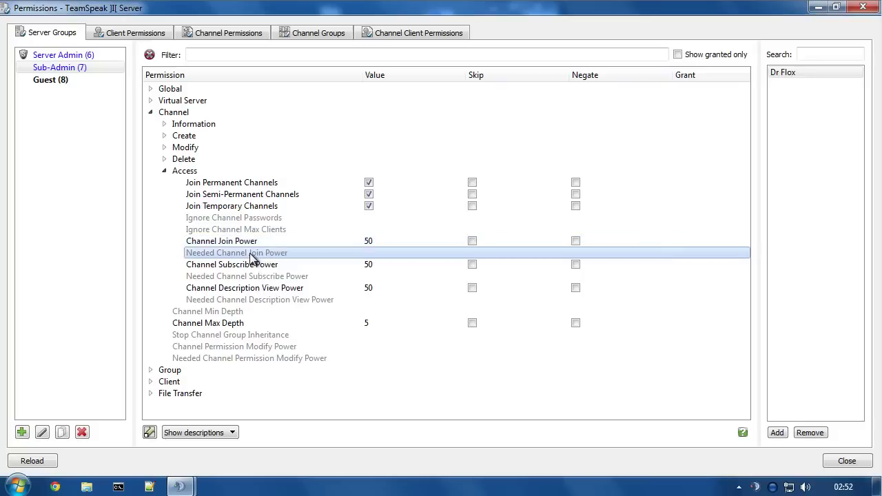
{"action": "type", "text": "0"}
{"action": "key", "text": "Return"}
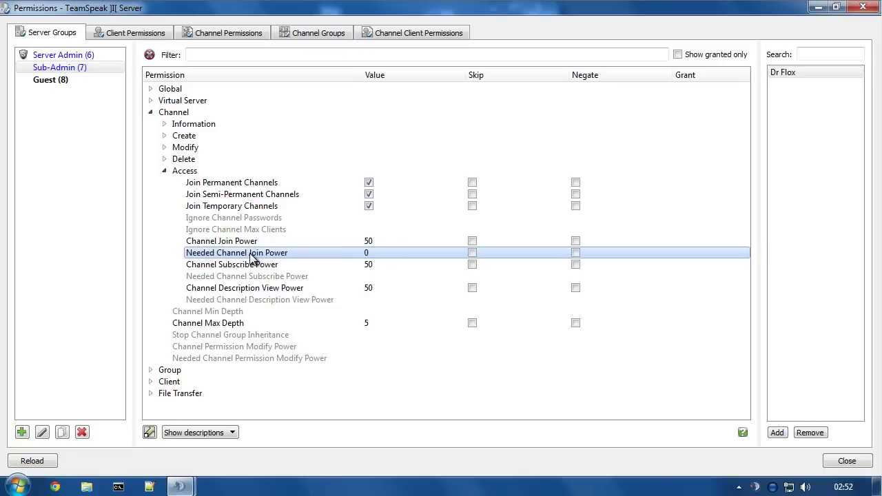
{"action": "left_click", "coordinate": [472, 253]}
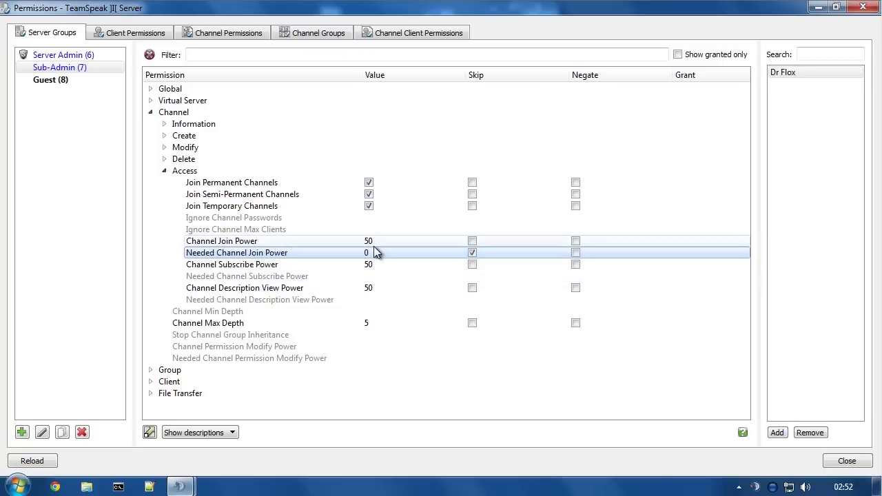
- Set Needed Channel Subscribe and Description View Power to 0, both with Skip enabled
{"action": "double_click", "coordinate": [254, 277]}
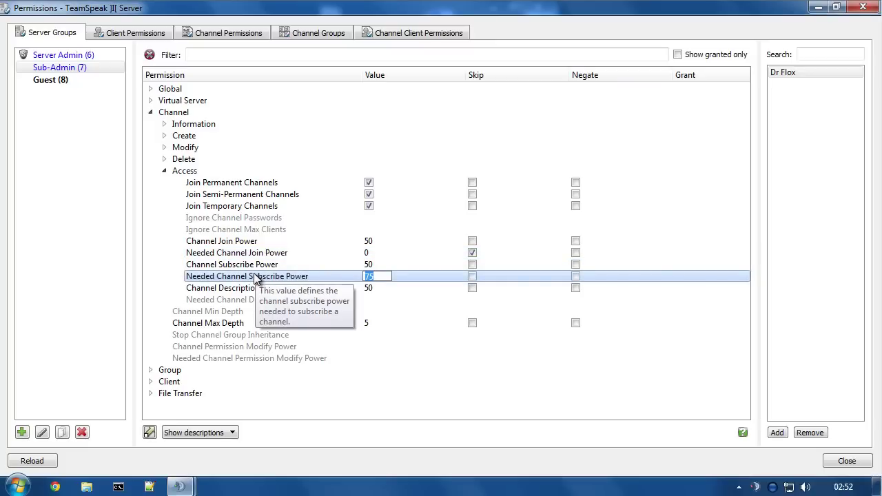
{"action": "type", "text": "0"}
{"action": "key", "text": "Return"}
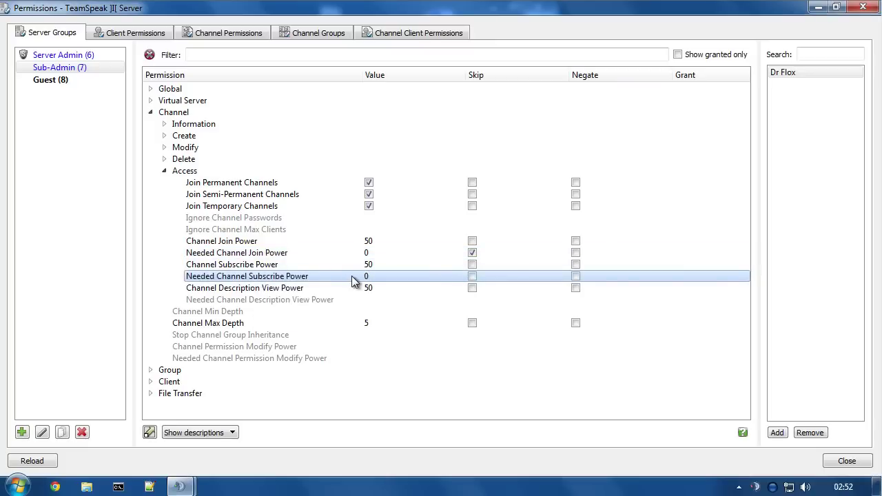
{"action": "left_click", "coordinate": [473, 276]}
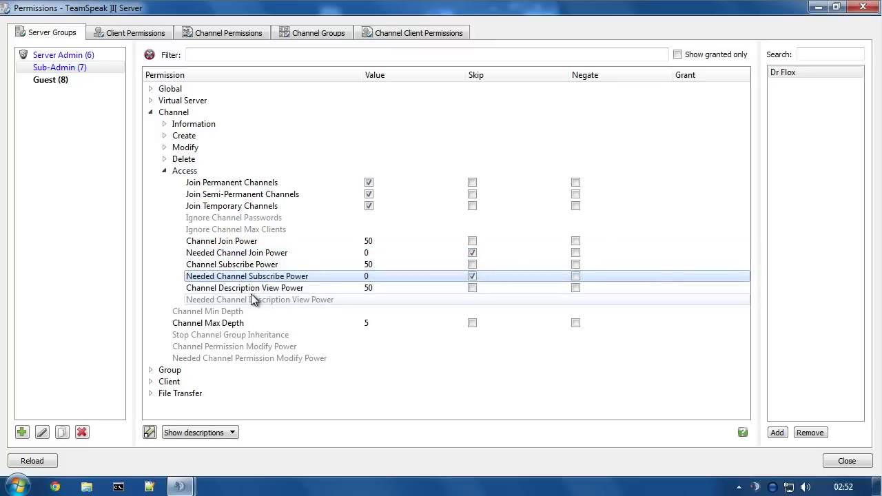
{"action": "left_click", "coordinate": [247, 301]}
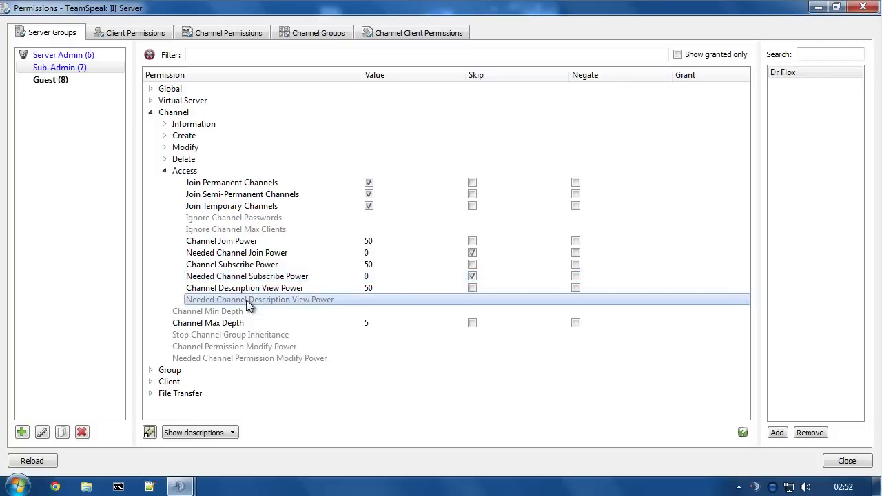
{"action": "double_click", "coordinate": [247, 301]}
{"action": "type", "text": "0"}
{"action": "key", "text": "Return"}
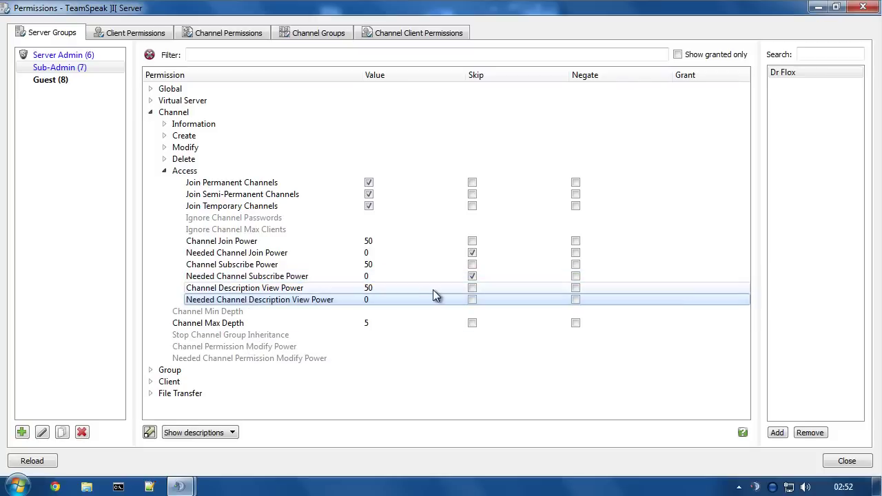
{"action": "left_click", "coordinate": [472, 300]}
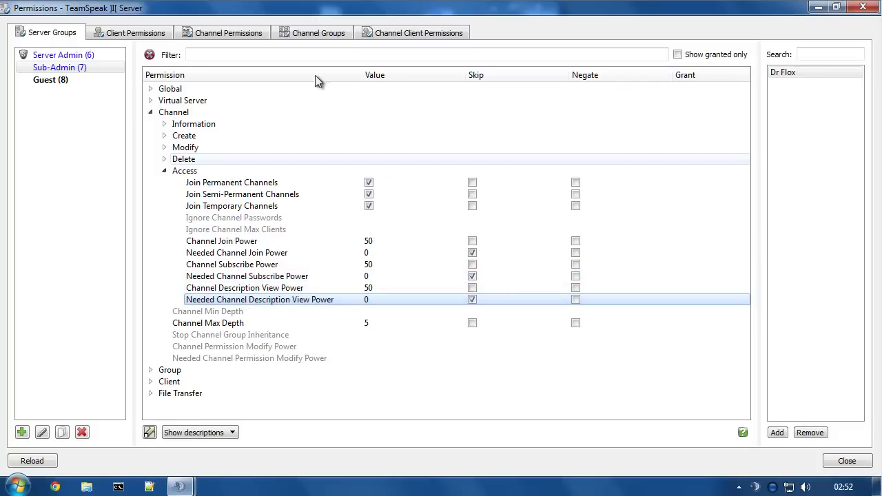
{"action": "double_click", "coordinate": [261, 11]}
{"action": "left_click_drag", "start_coordinate": [289, 16], "coordinate": [562, 31]}
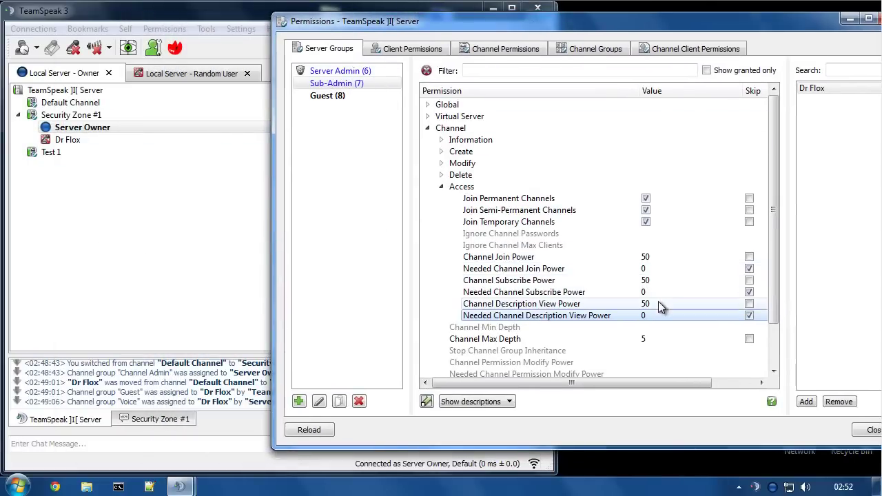
- Inspect Sub-Admin's Needed Channel Join Power and Channel Join Power entries
{"action": "mouse_move", "coordinate": [641, 277]}
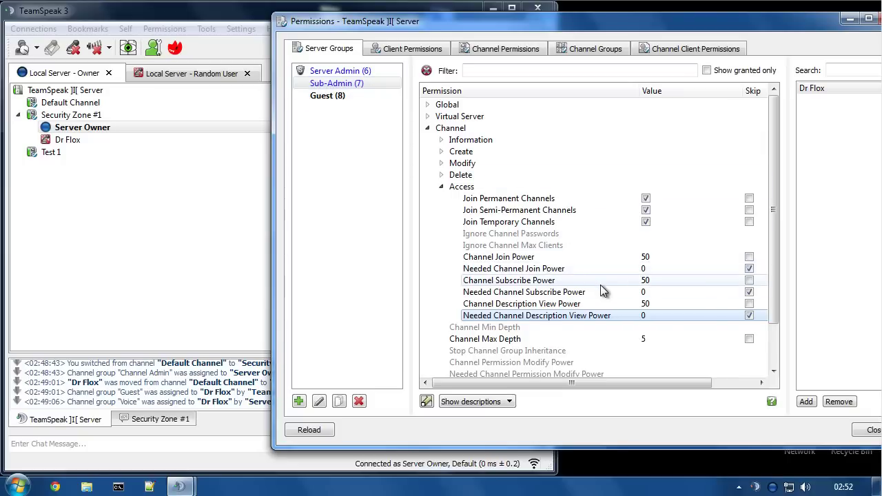
{"action": "left_click", "coordinate": [646, 270]}
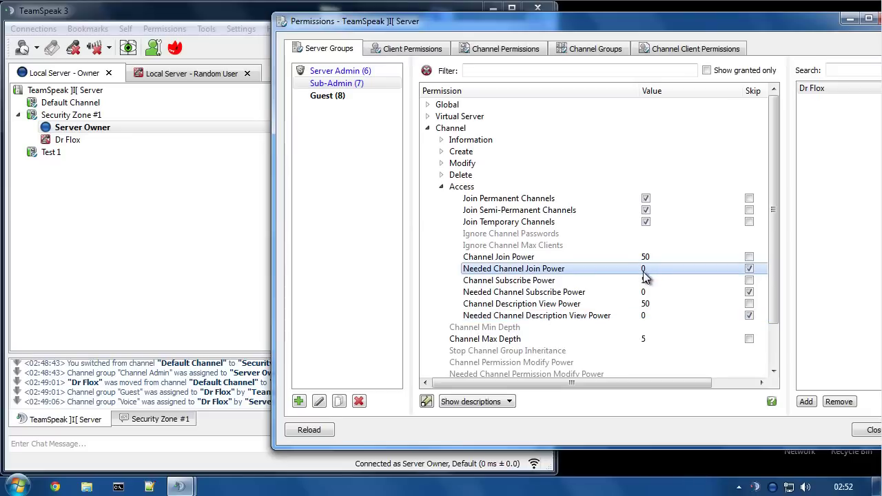
{"action": "left_click", "coordinate": [624, 261]}
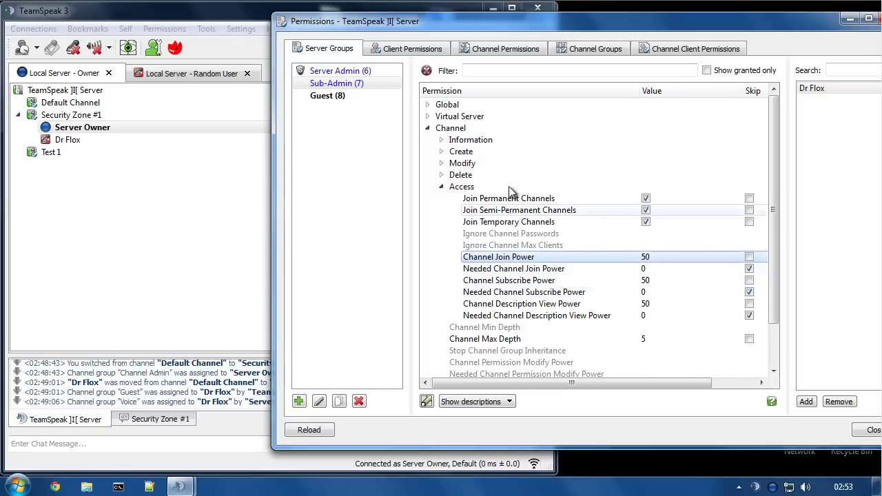
- Widen the window and tick Skip for Join Permanent, Semi-Permanent and Temporary Channels
{"action": "left_click_drag", "start_coordinate": [274, 153], "coordinate": [191, 151]}
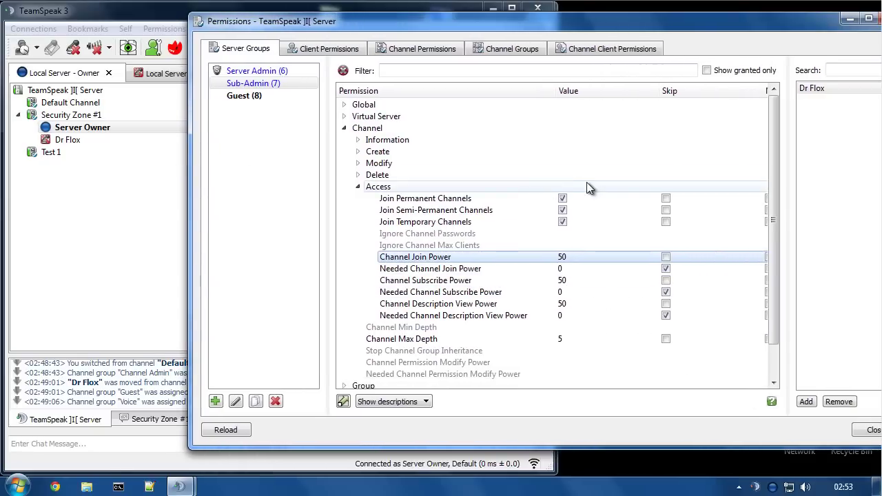
{"action": "left_click", "coordinate": [666, 199]}
{"action": "left_click", "coordinate": [666, 209]}
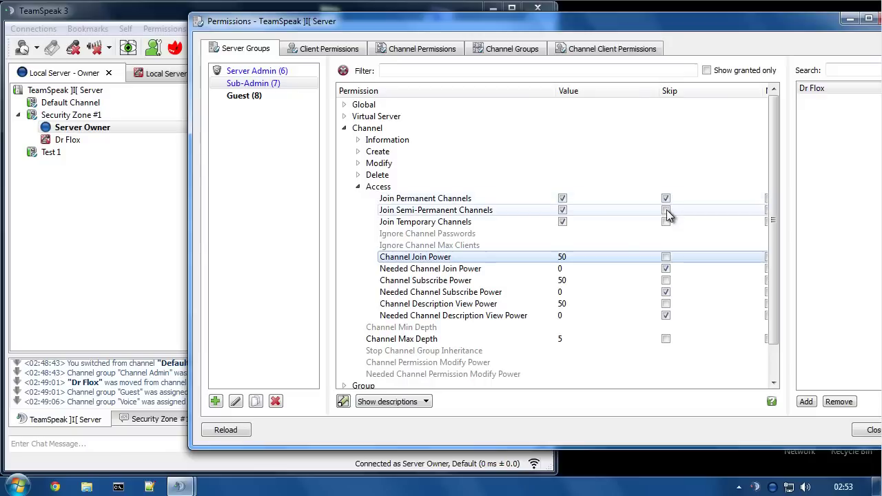
{"action": "left_click", "coordinate": [666, 221]}
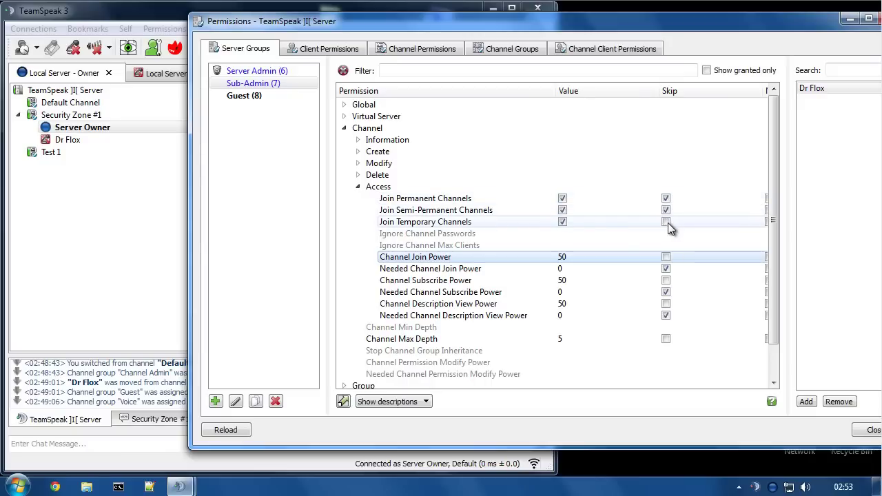
{"action": "left_click", "coordinate": [414, 223]}
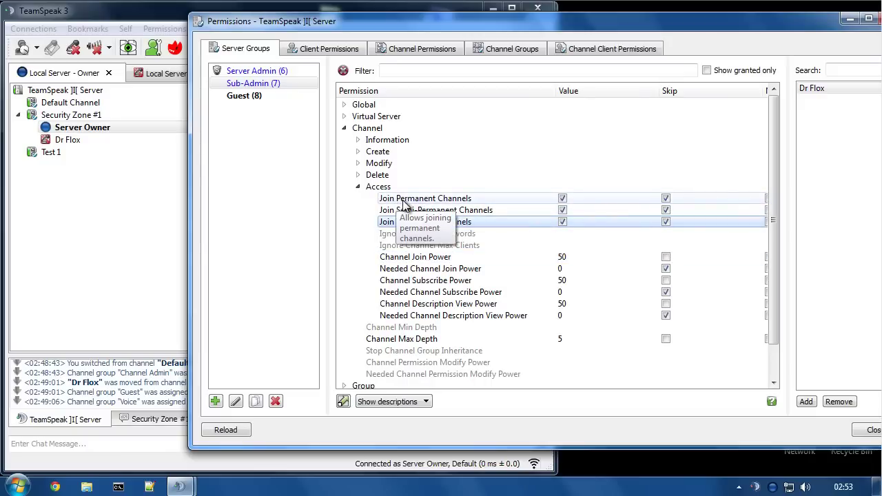
{"action": "left_click", "coordinate": [411, 211]}
{"action": "key", "text": "Down"}
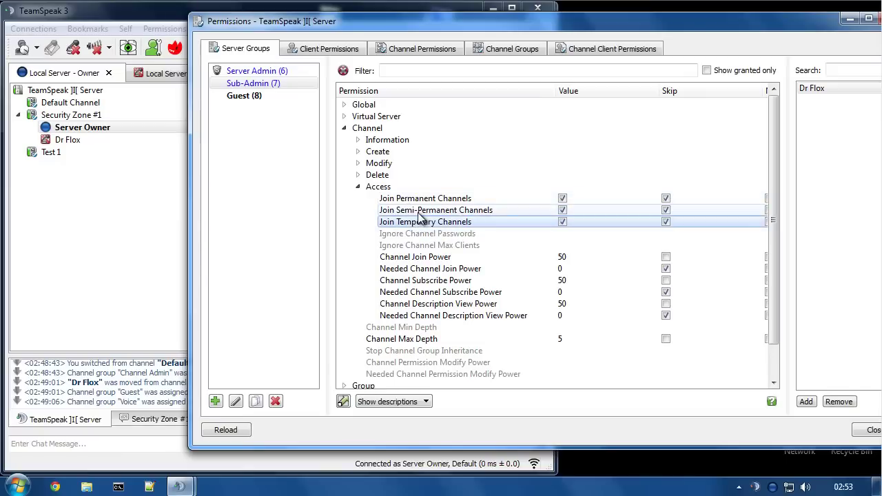
{"action": "key", "text": "Up"}
{"action": "key", "text": "Up"}
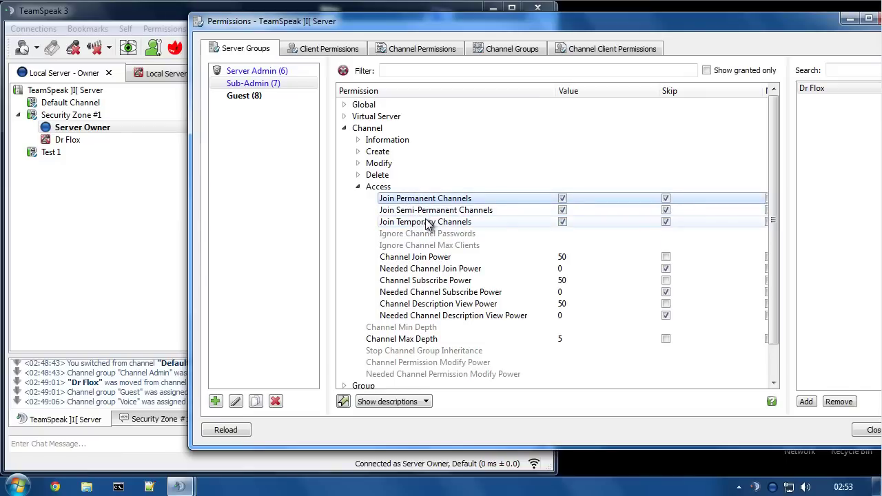
{"action": "left_click", "coordinate": [481, 258]}
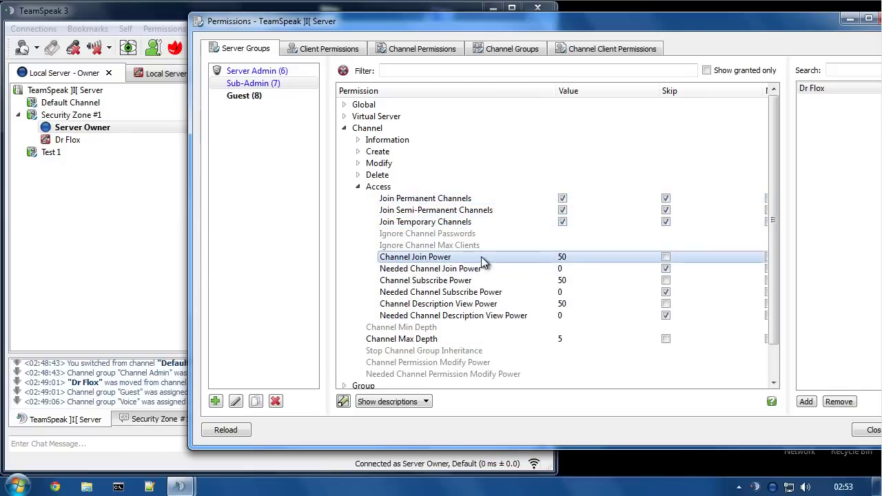
{"action": "left_click", "coordinate": [562, 281]}
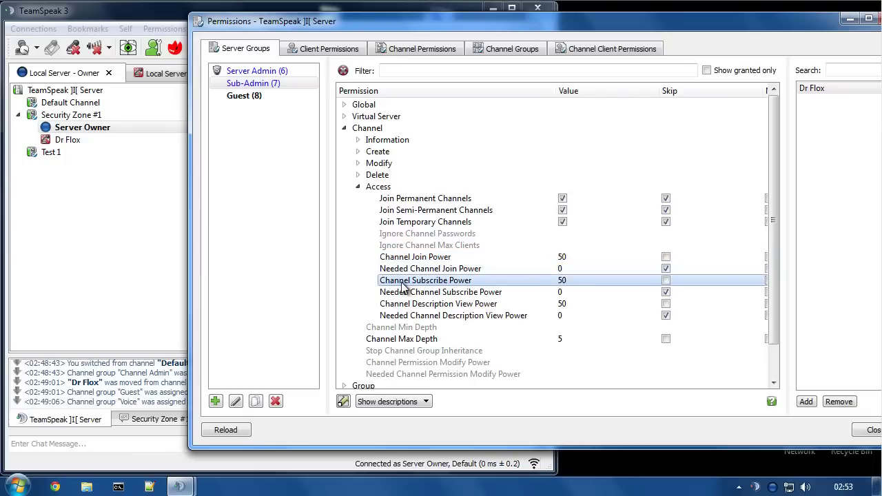
{"action": "left_click", "coordinate": [486, 304]}
{"action": "left_click", "coordinate": [506, 316]}
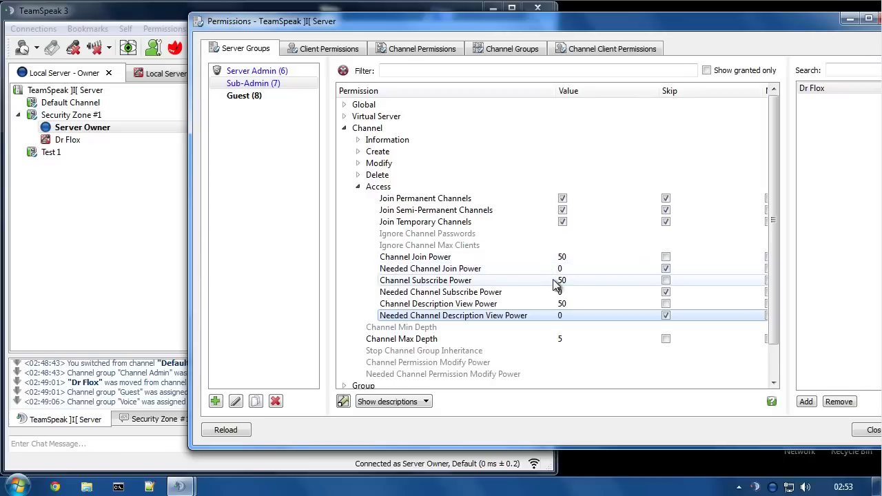
{"action": "left_click", "coordinate": [114, 15]}
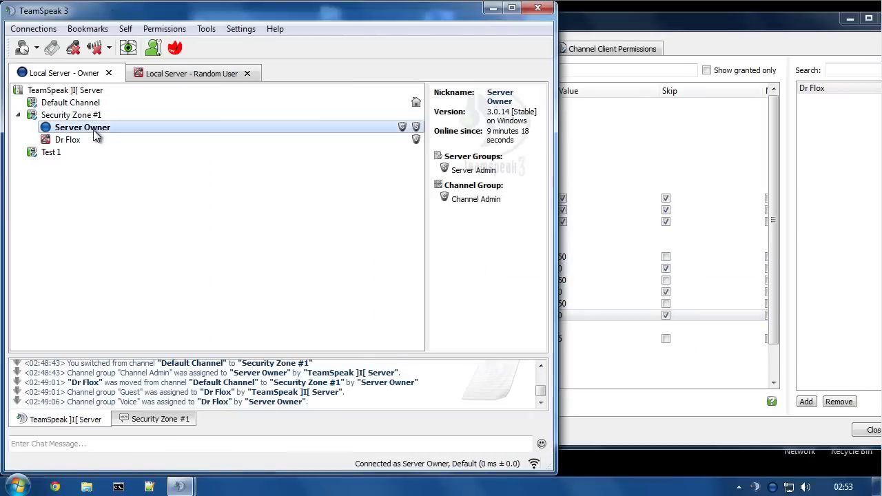
- Assign the Sub-Admin client the Guest channel group
{"action": "left_click", "coordinate": [59, 141]}
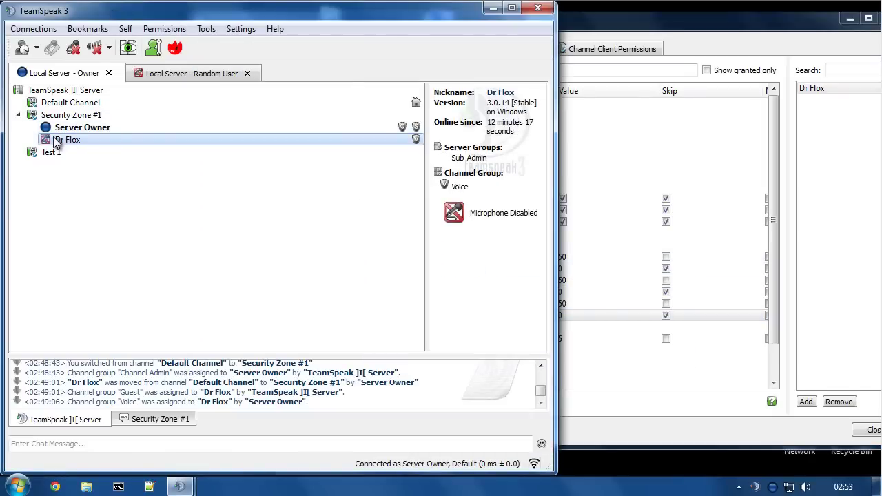
{"action": "right_click", "coordinate": [55, 141]}
{"action": "mouse_move", "coordinate": [113, 295]}
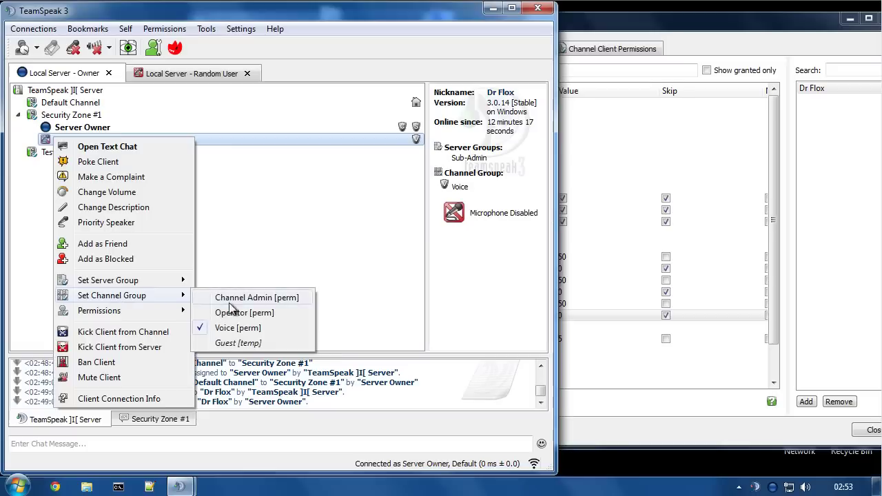
{"action": "left_click", "coordinate": [236, 343]}
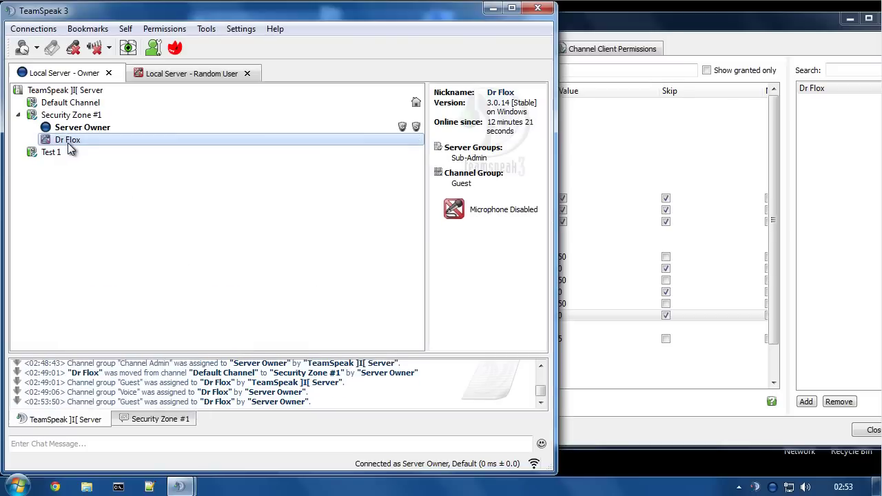
- Move the Random User client into Default Channel
{"action": "left_click", "coordinate": [153, 75]}
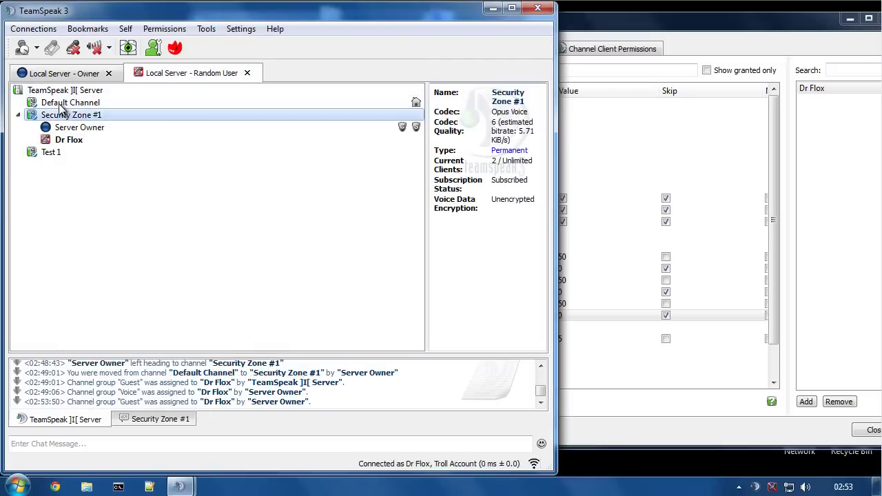
{"action": "double_click", "coordinate": [59, 103]}
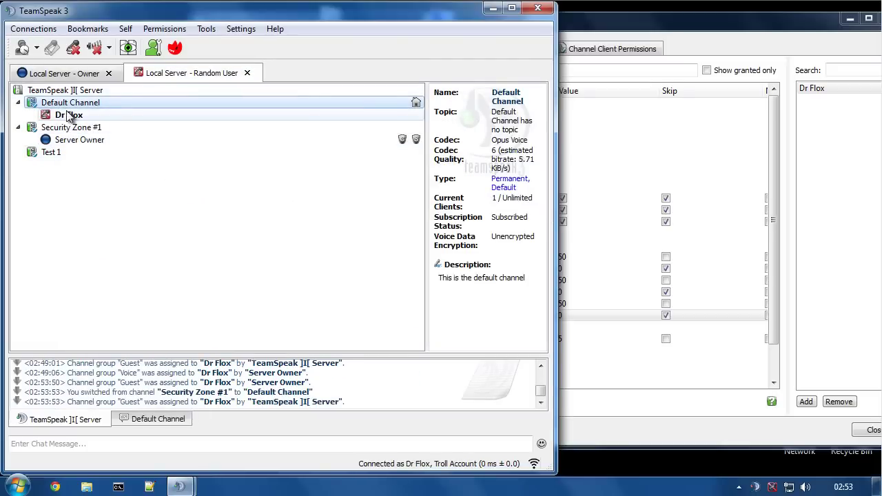
{"action": "left_click", "coordinate": [627, 30]}
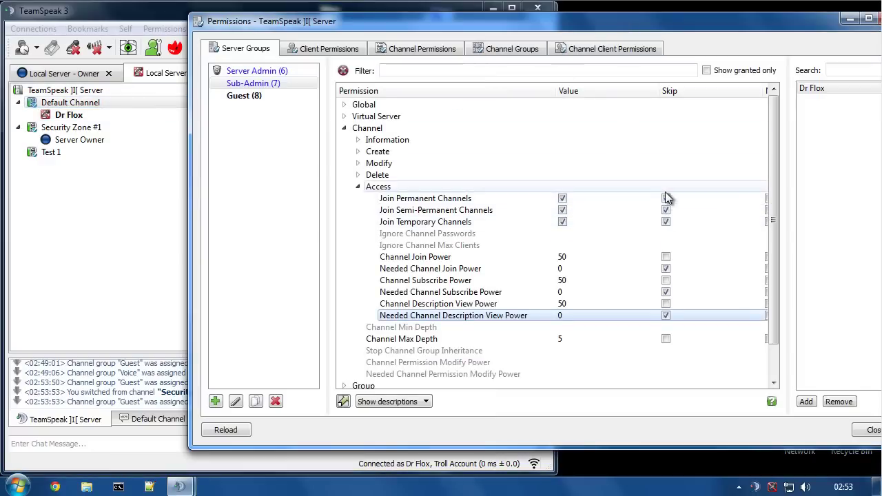
- Review the Needed Channel Join, Subscribe and Description View Power settings
{"action": "left_click", "coordinate": [435, 272]}
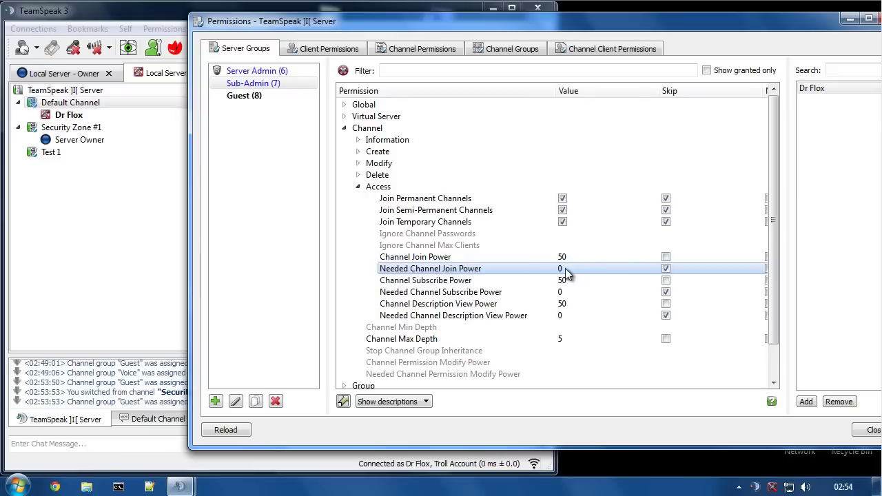
{"action": "left_click", "coordinate": [570, 293]}
{"action": "left_click", "coordinate": [565, 316]}
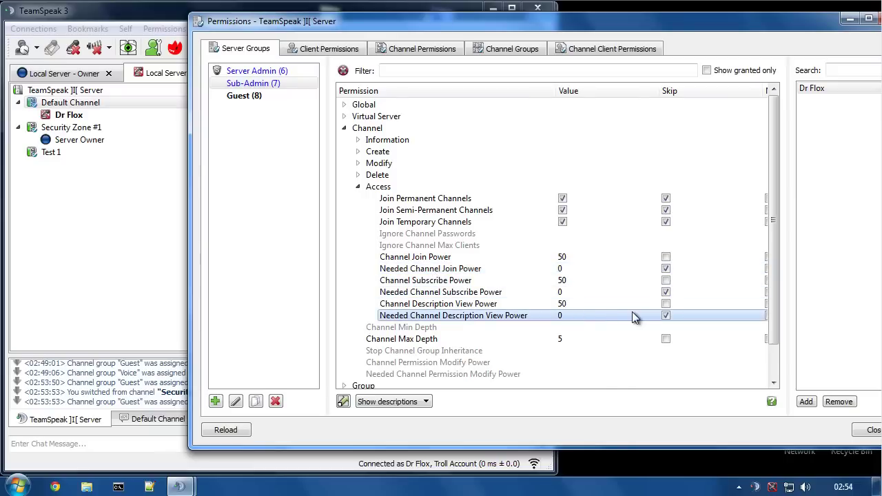
- Join Security Zone #1 as the random user, via Test 1 and back
{"action": "double_click", "coordinate": [60, 128]}
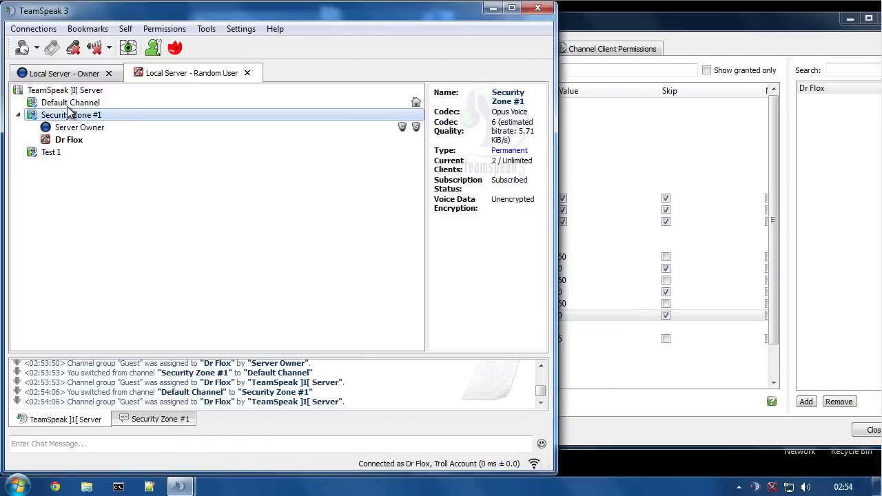
{"action": "double_click", "coordinate": [51, 154]}
{"action": "double_click", "coordinate": [59, 117]}
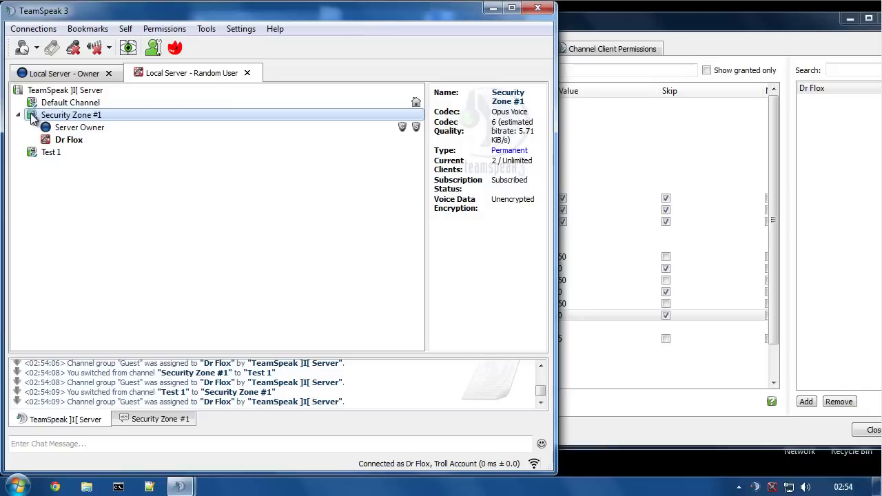
{"action": "left_click", "coordinate": [583, 38]}
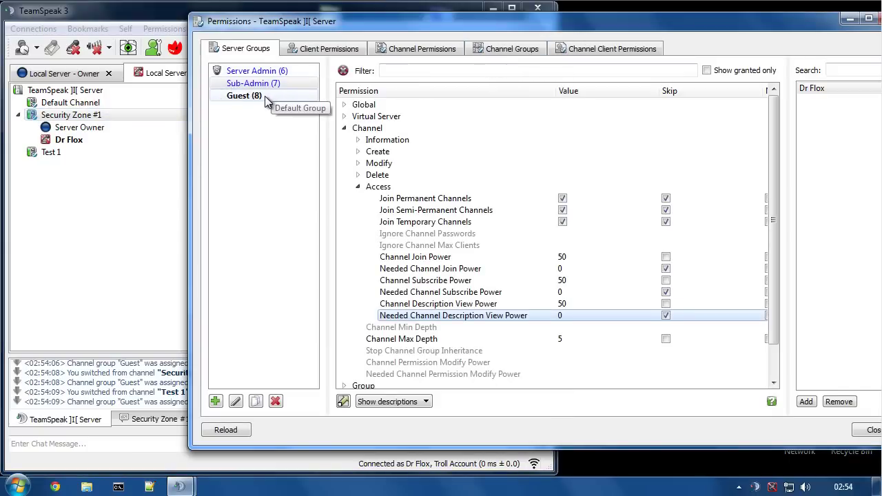
{"action": "left_click", "coordinate": [69, 117]}
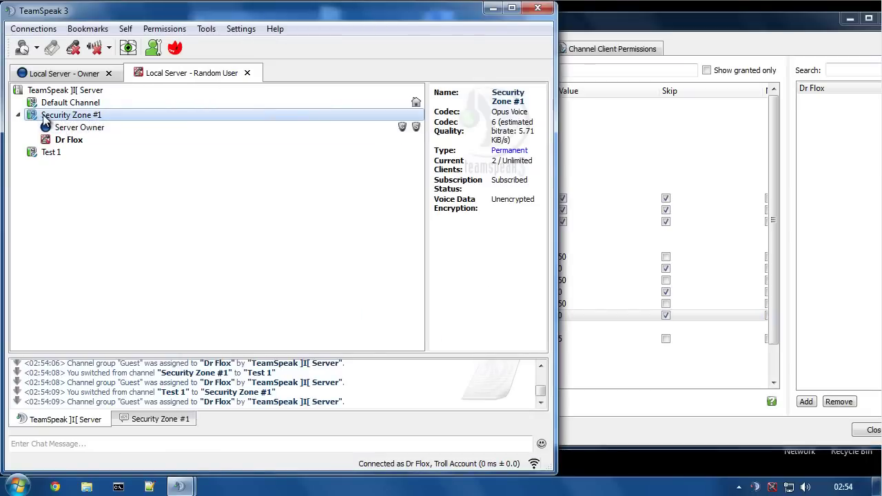
{"action": "left_click", "coordinate": [610, 31]}
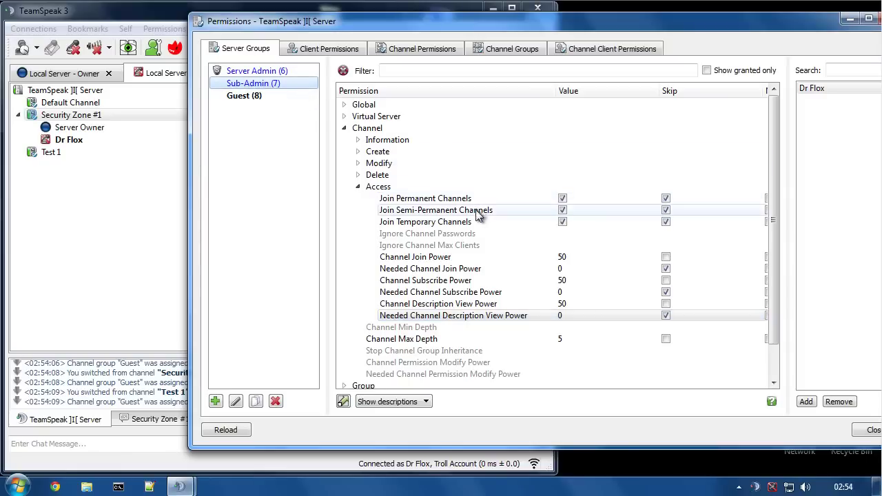
{"action": "mouse_move", "coordinate": [464, 200]}
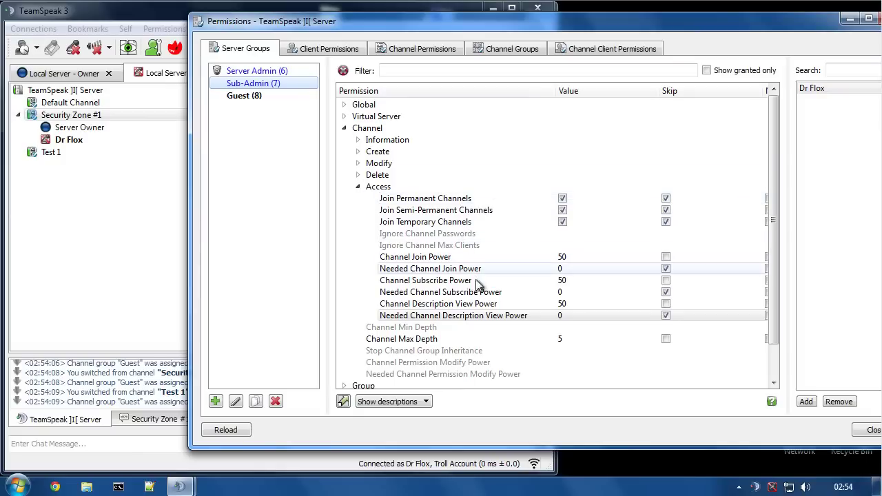
{"action": "mouse_move", "coordinate": [509, 314]}
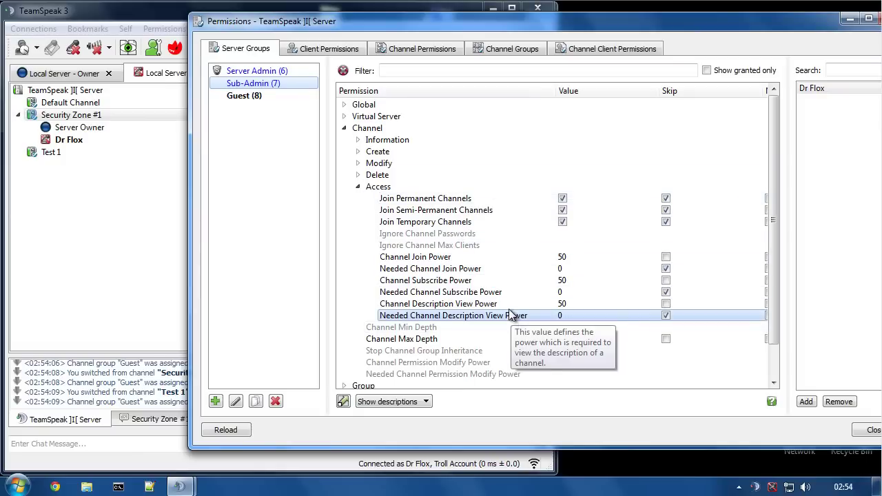
{"action": "mouse_move", "coordinate": [508, 295]}
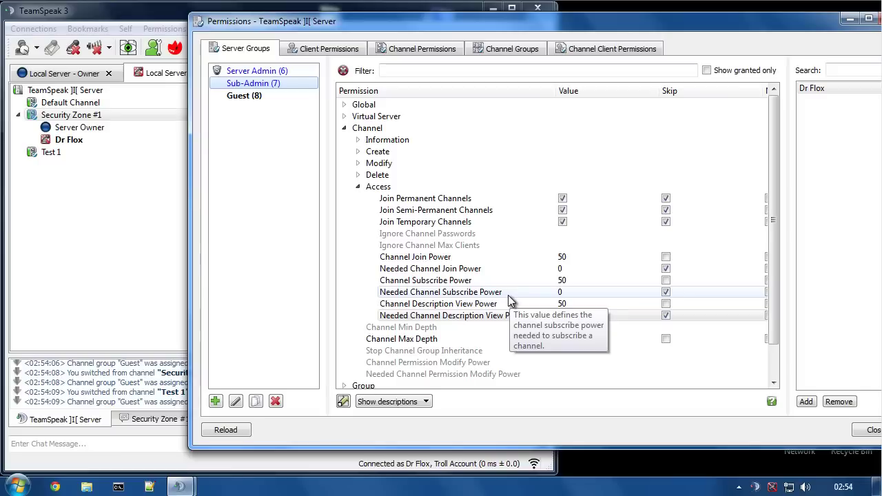